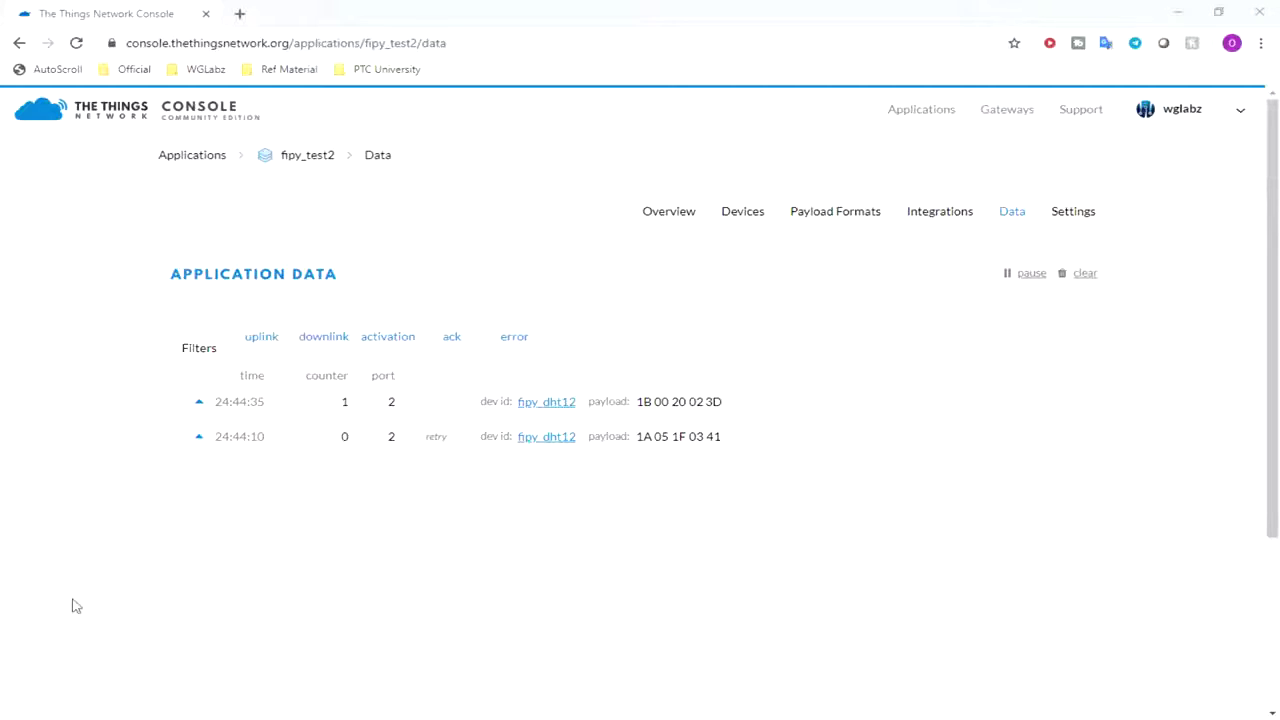
# Expand the 24:44:35 uplink to inspect its details, which contain no decoded fields.
pyautogui.click(200, 402)
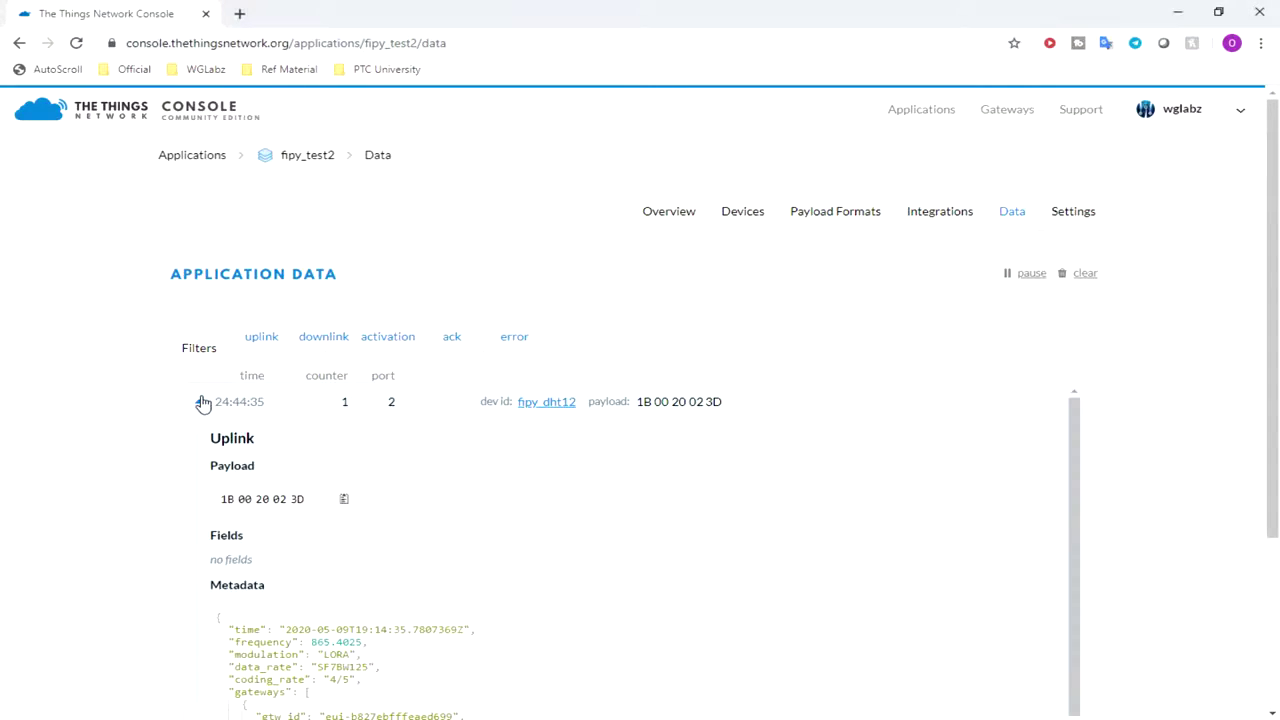
pyautogui.click(200, 402)
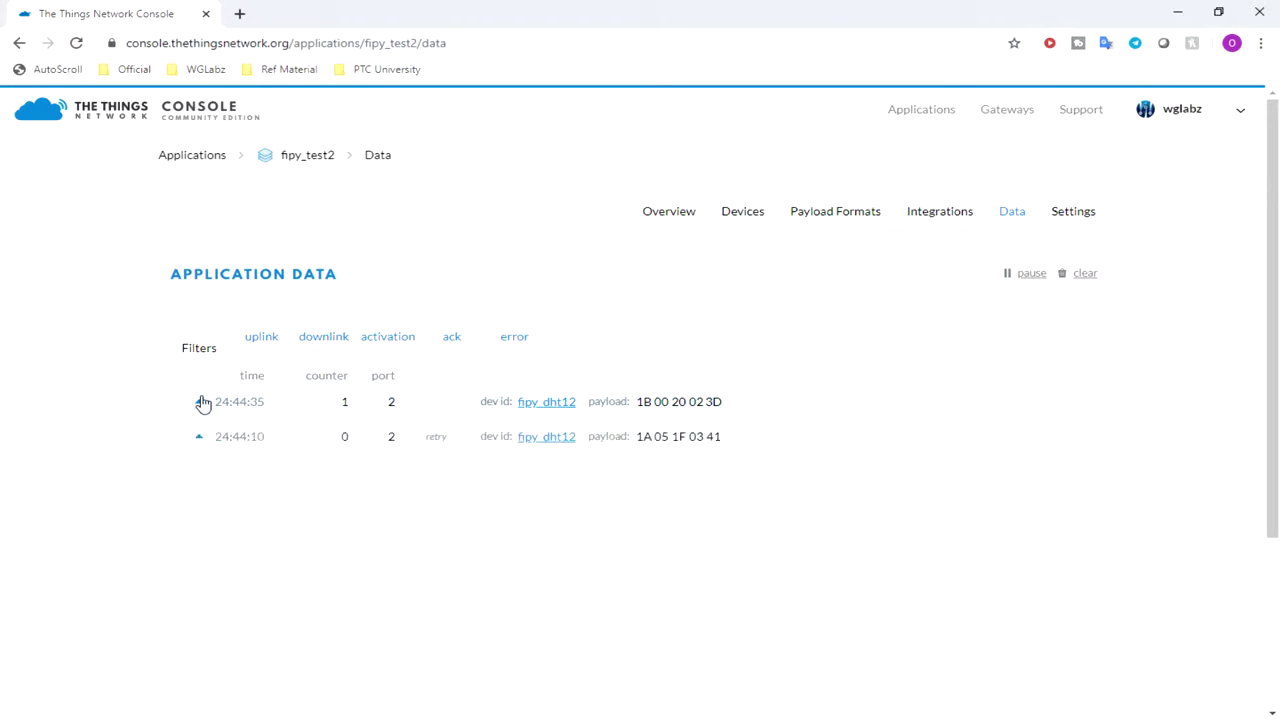
pyautogui.click(200, 402)
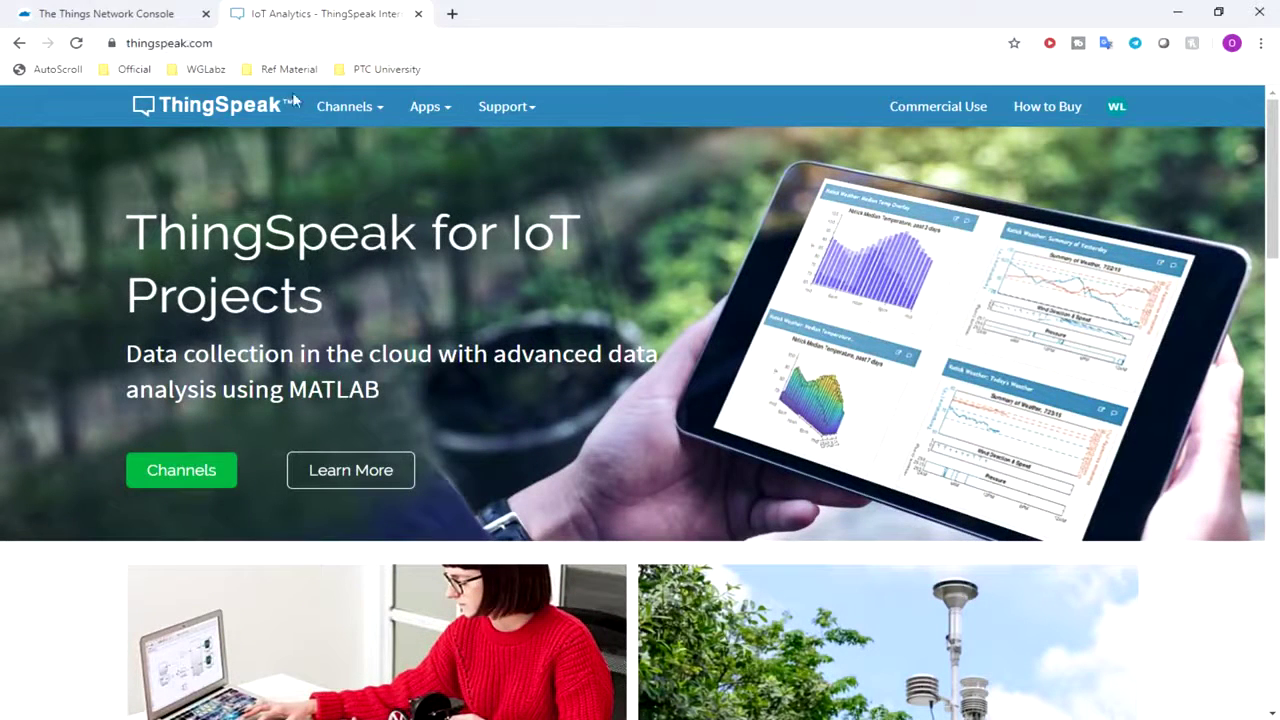
# Start a new ThingSpeak channel named TTN Integration.
pyautogui.click(183, 483)
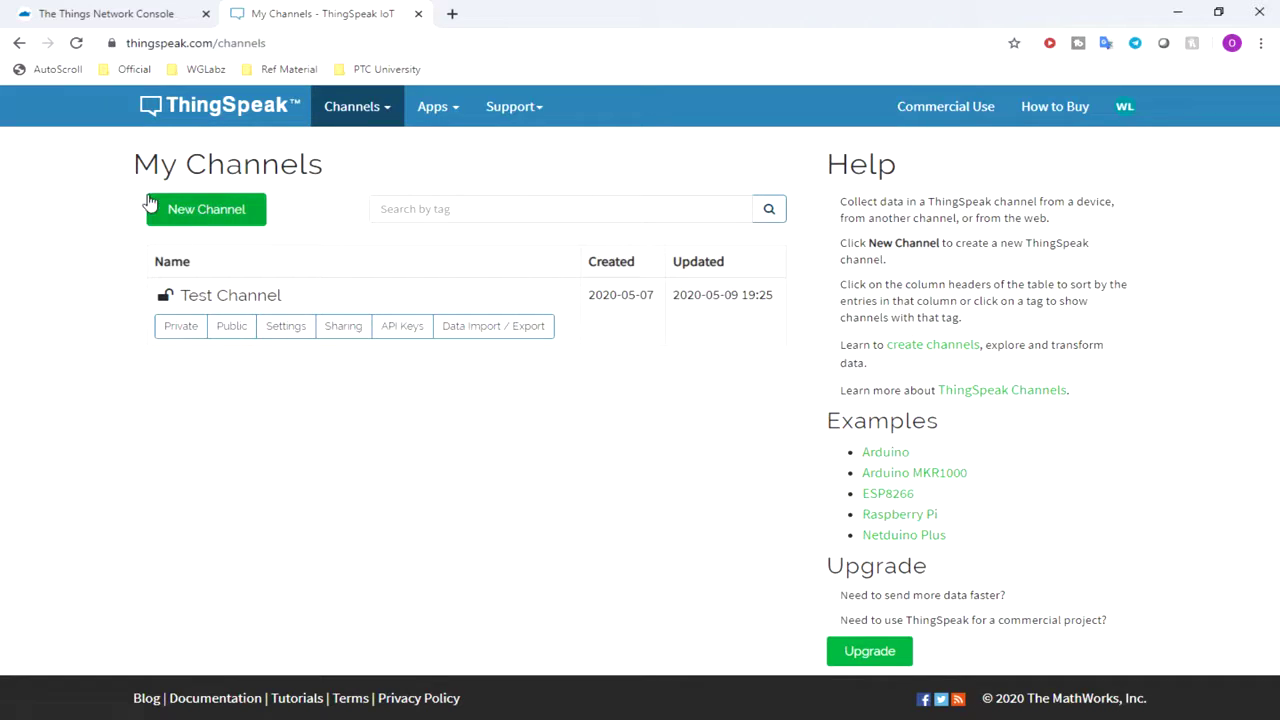
pyautogui.click(212, 210)
pyautogui.click(396, 207)
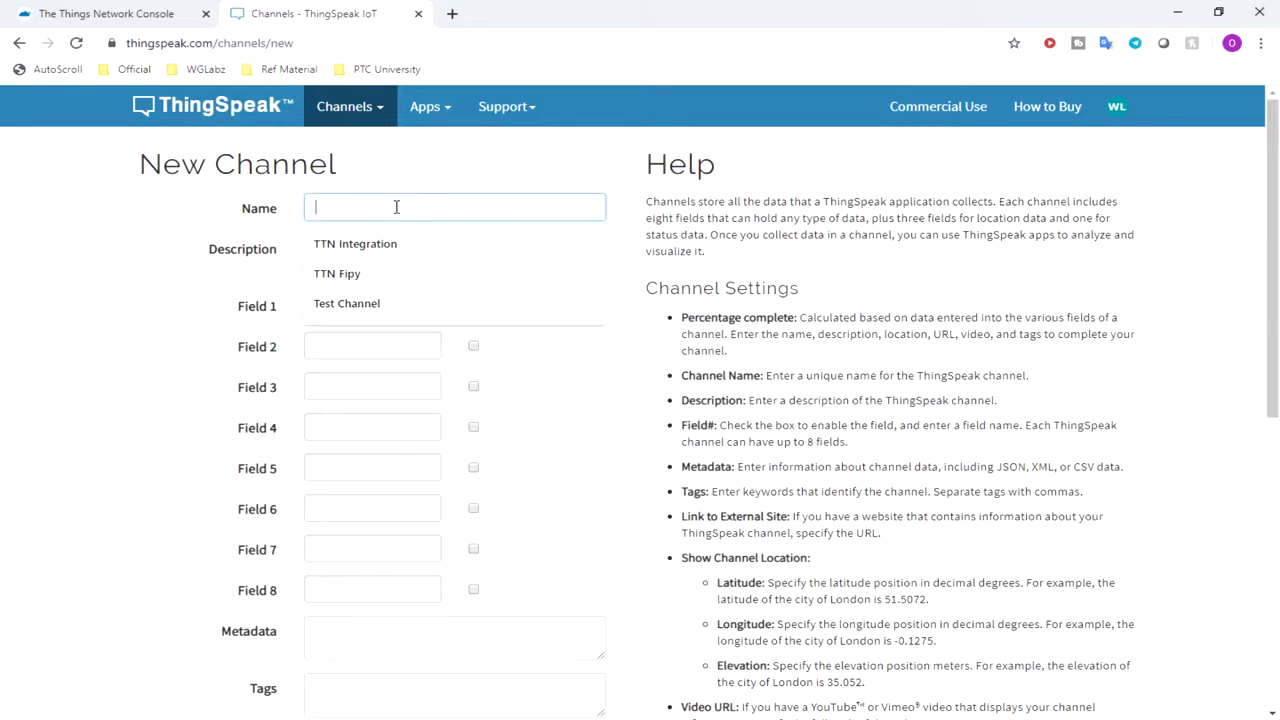
pyautogui.click(394, 240)
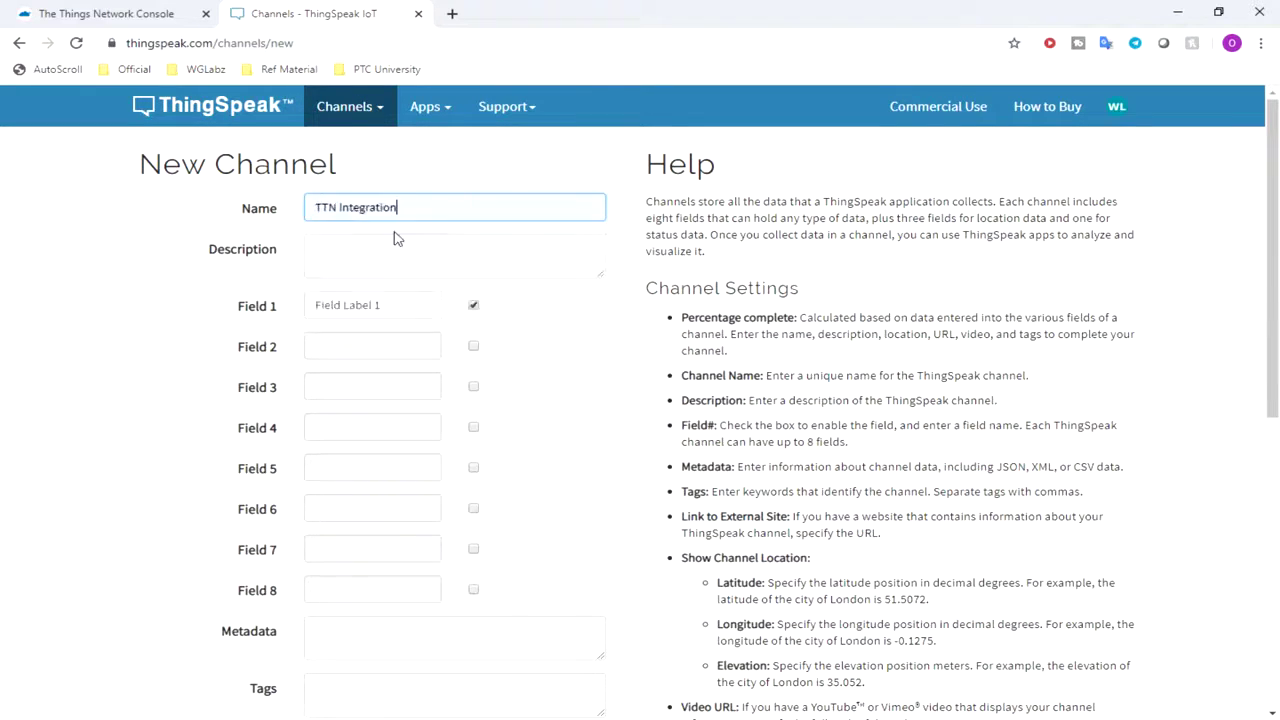
pyautogui.click(369, 261)
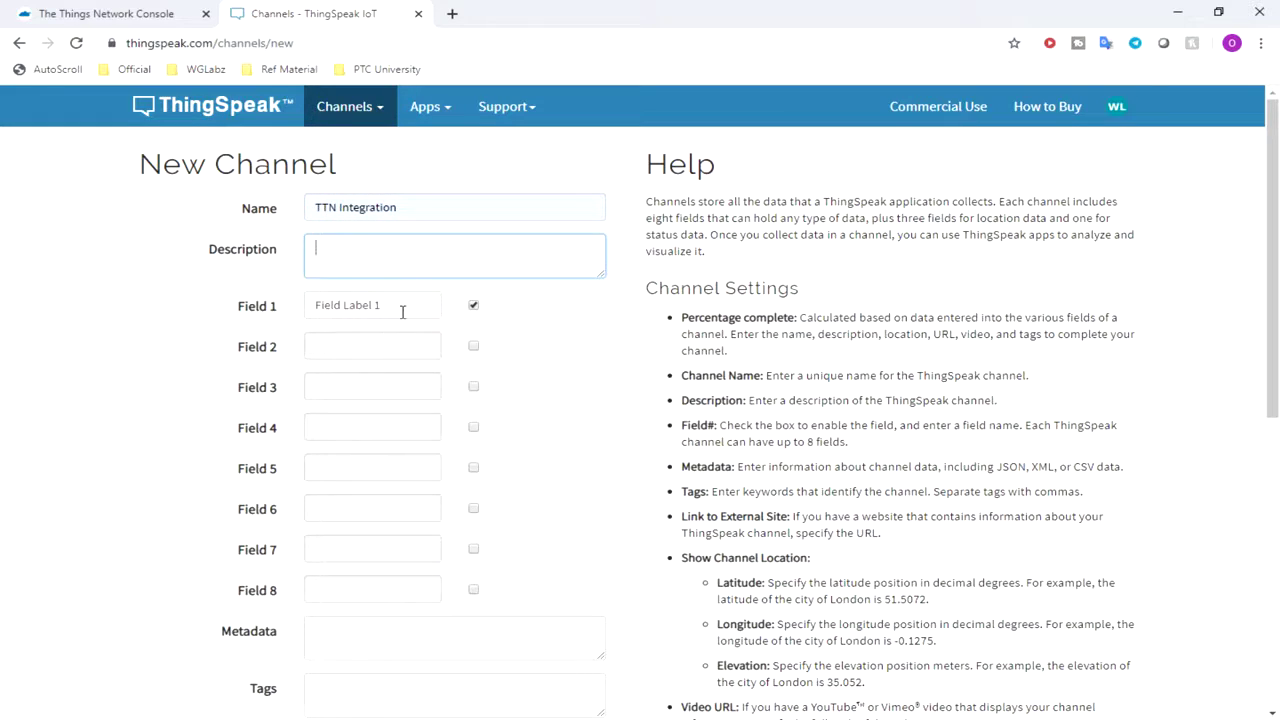
# Label Field 1 Temperature and enable Field 2, selecting its default label.
pyautogui.moveTo(402, 312); pyautogui.dragTo(274, 318)
pyautogui.write('Temperat')
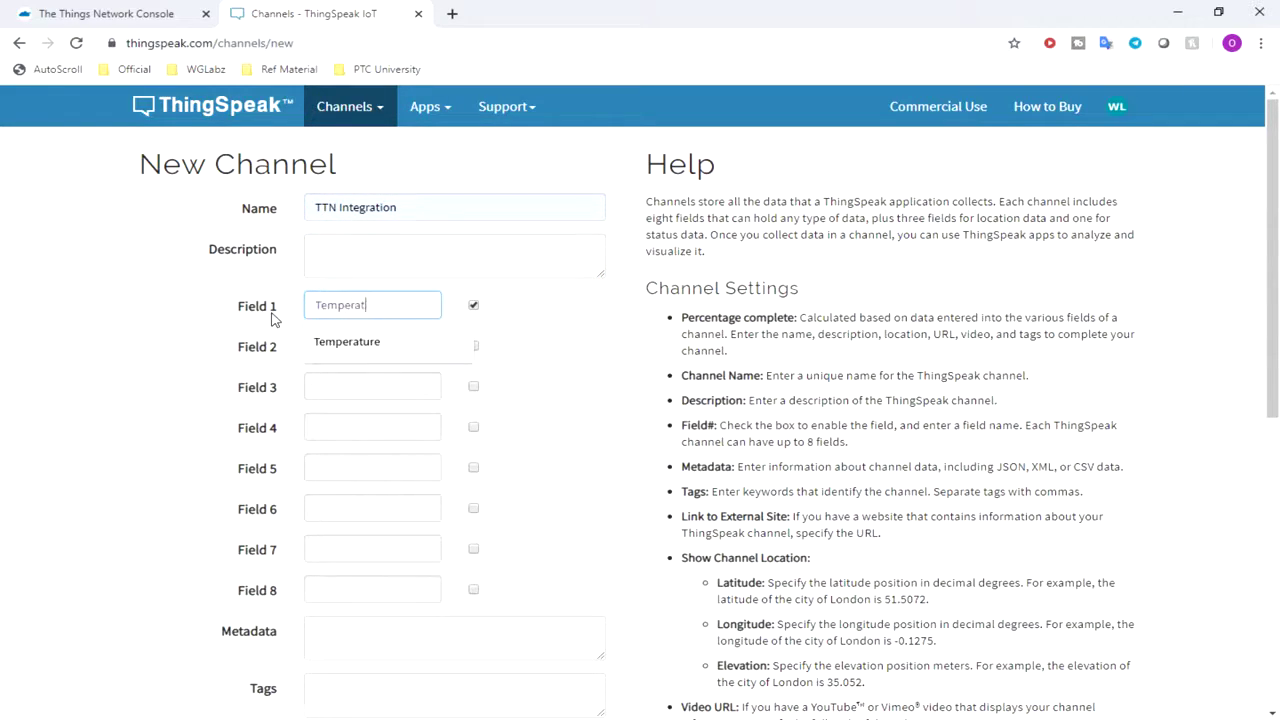
pyautogui.click(309, 337)
pyautogui.moveTo(410, 346); pyautogui.dragTo(305, 346)
# Label Field 2 Humidity and save the TTN Integration channel.
pyautogui.write('Humidity')
pyautogui.scroll(-10, 352, 585)
pyautogui.click(363, 605)
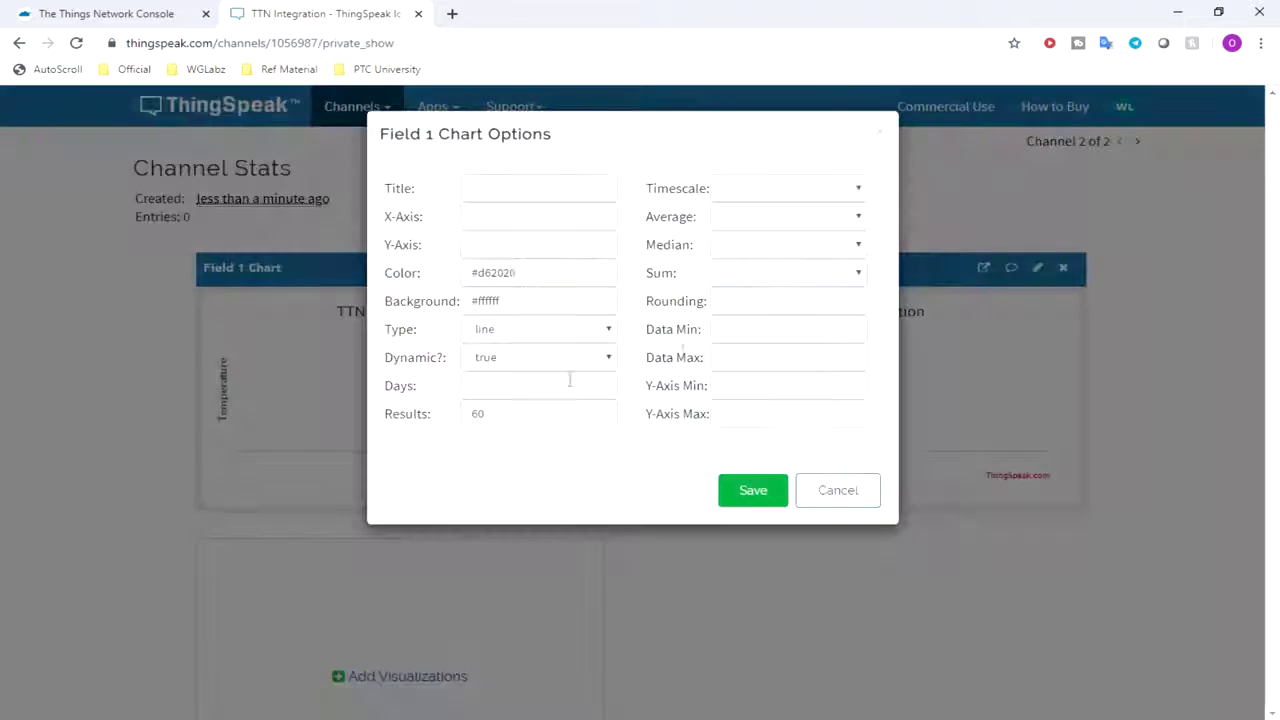
# Set the Temperature chart's data and Y-axis ranges to 0–100.
pyautogui.click(748, 385)
pyautogui.write('0')
pyautogui.press('Tab')
pyautogui.write('100')
pyautogui.click(737, 329)
pyautogui.write('0')
pyautogui.press('Tab')
pyautogui.write('100')
# Set the Humidity chart's data and Y-axis ranges to 0–100 and save.
pyautogui.click(752, 490)
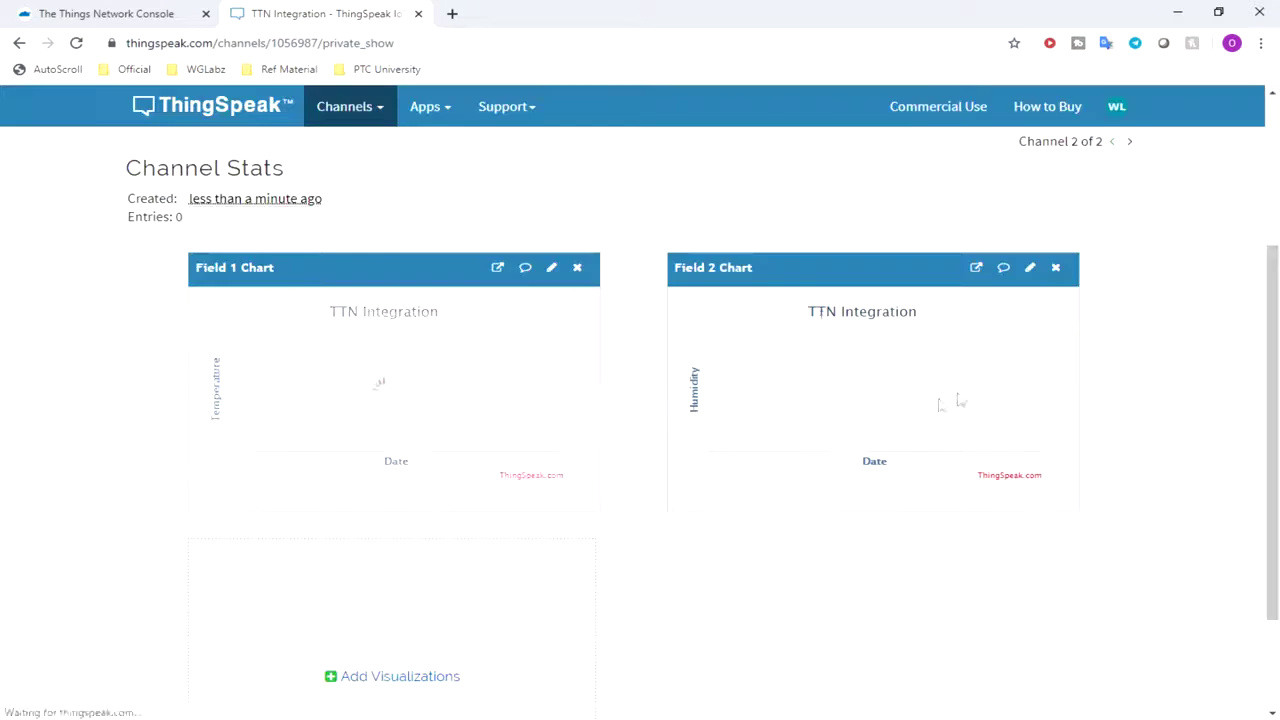
pyautogui.click(1037, 267)
pyautogui.click(740, 331)
pyautogui.write('0')
pyautogui.press('Tab')
pyautogui.write('100')
pyautogui.press('Tab')
pyautogui.write('0')
pyautogui.press('Tab')
pyautogui.write('100')
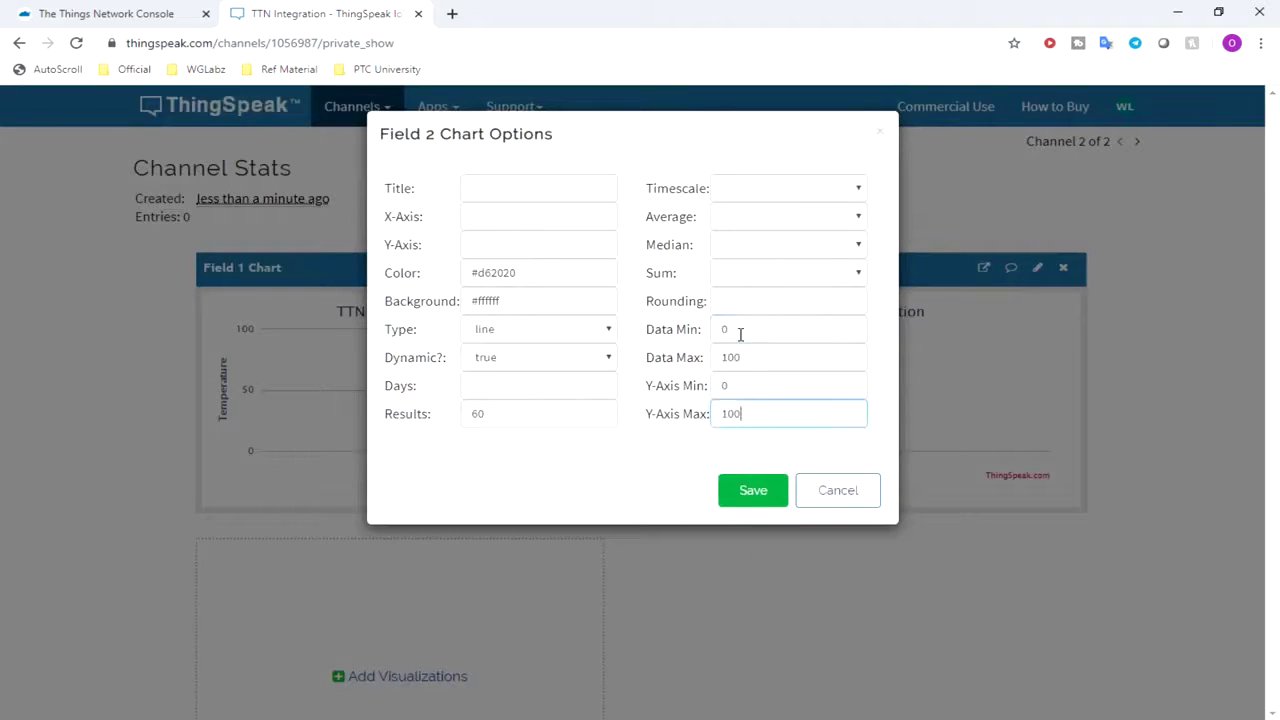
pyautogui.click(753, 490)
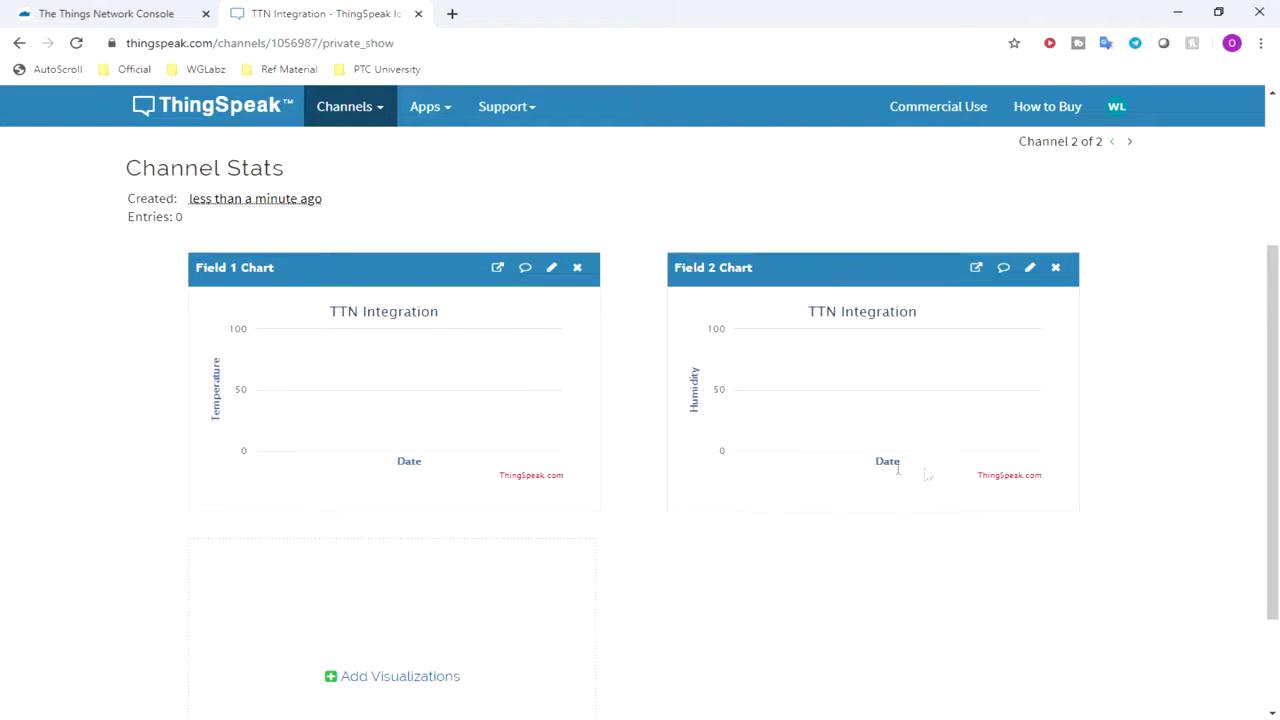
pyautogui.scroll(2, 615, 400)
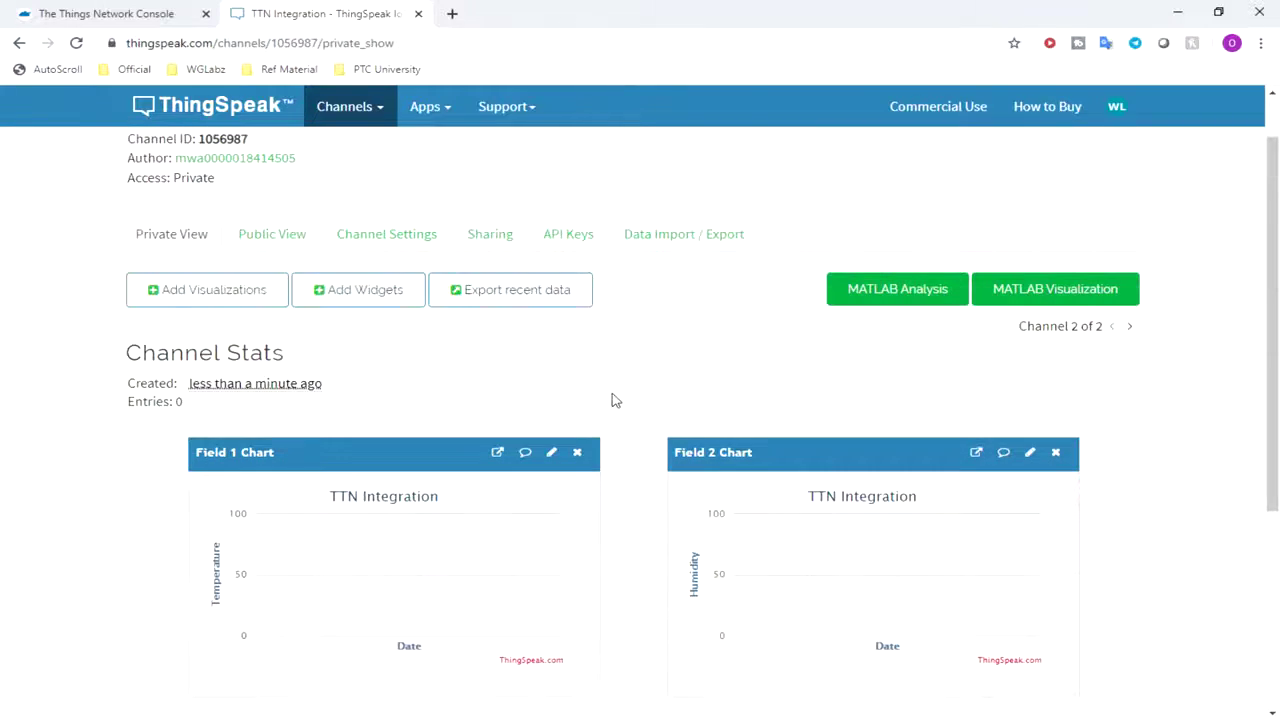
# Show and select the channel's Write API Key, then return to the TTN Console.
pyautogui.click(550, 243)
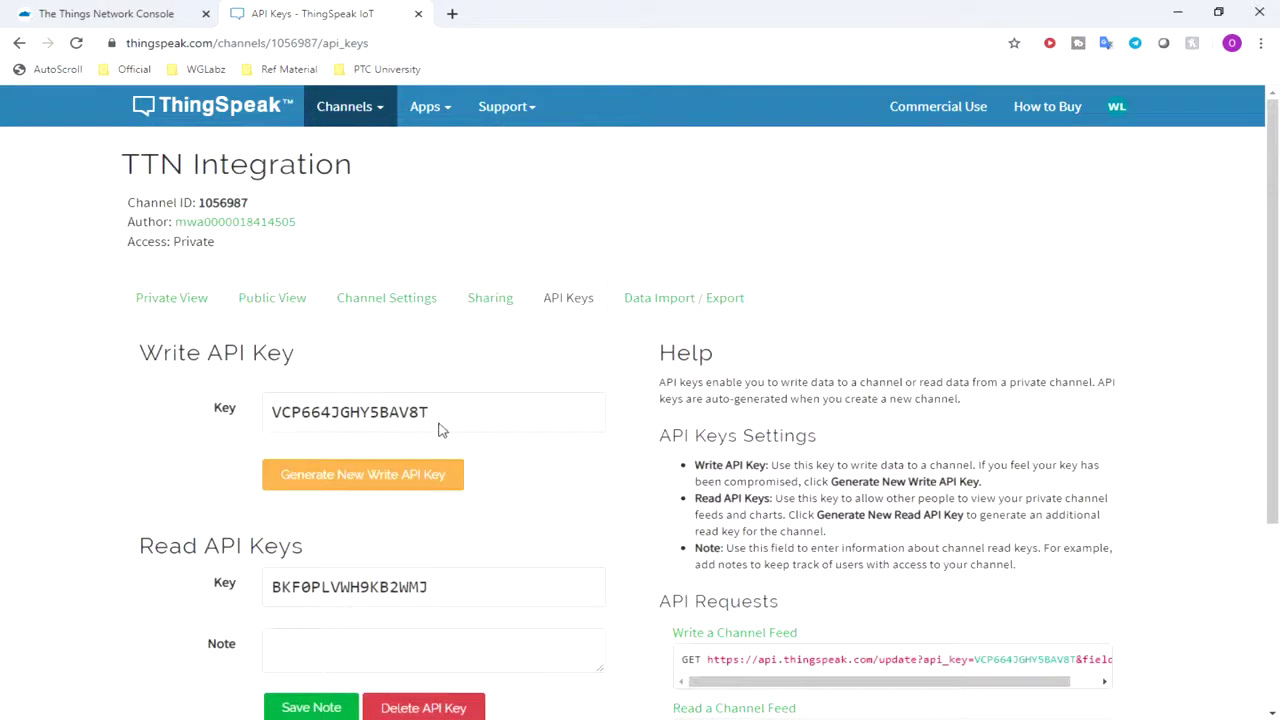
pyautogui.moveTo(430, 413); pyautogui.dragTo(266, 418)
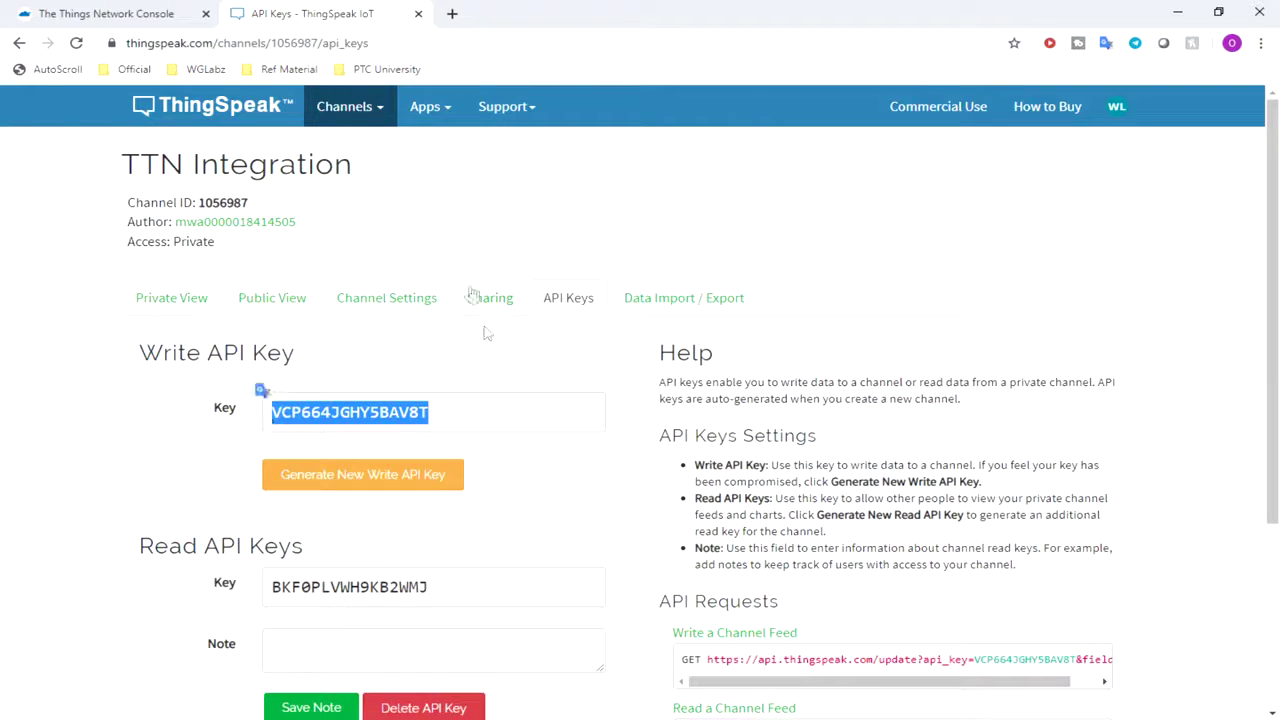
pyautogui.click(108, 12)
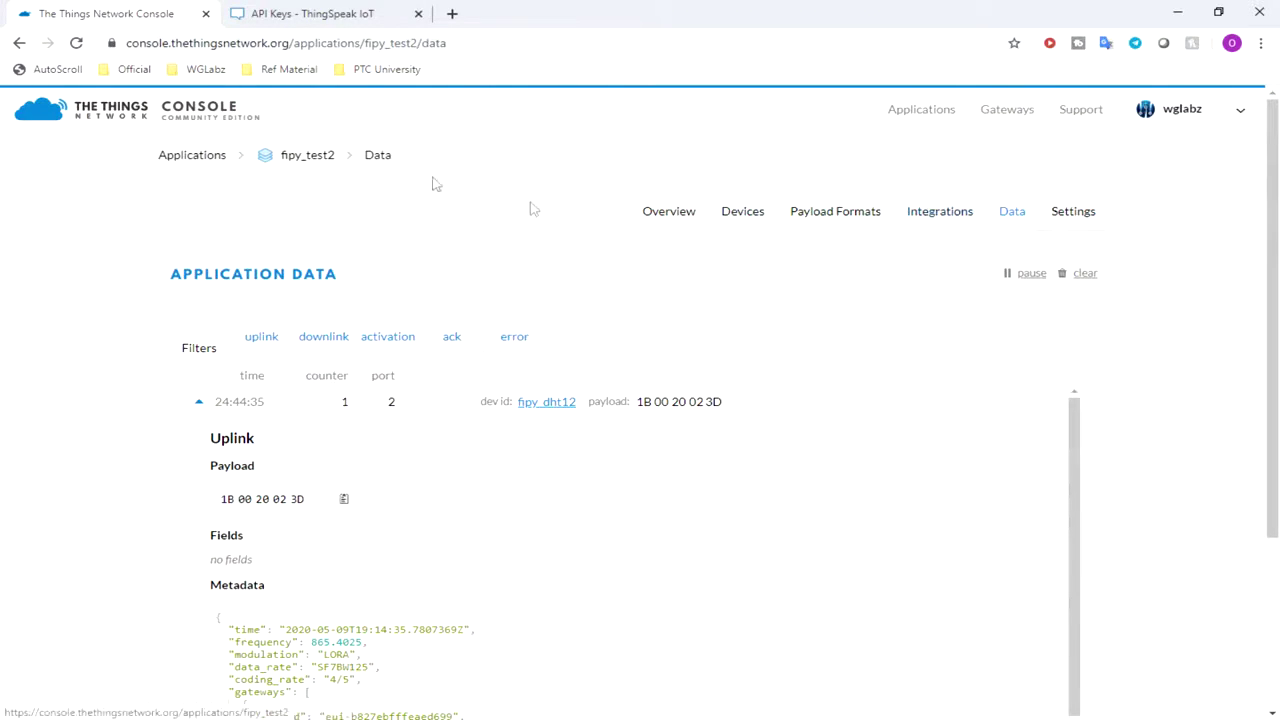
# Choose ThingSpeak as a new integration from fipy_test2's Integrations page.
pyautogui.click(299, 157)
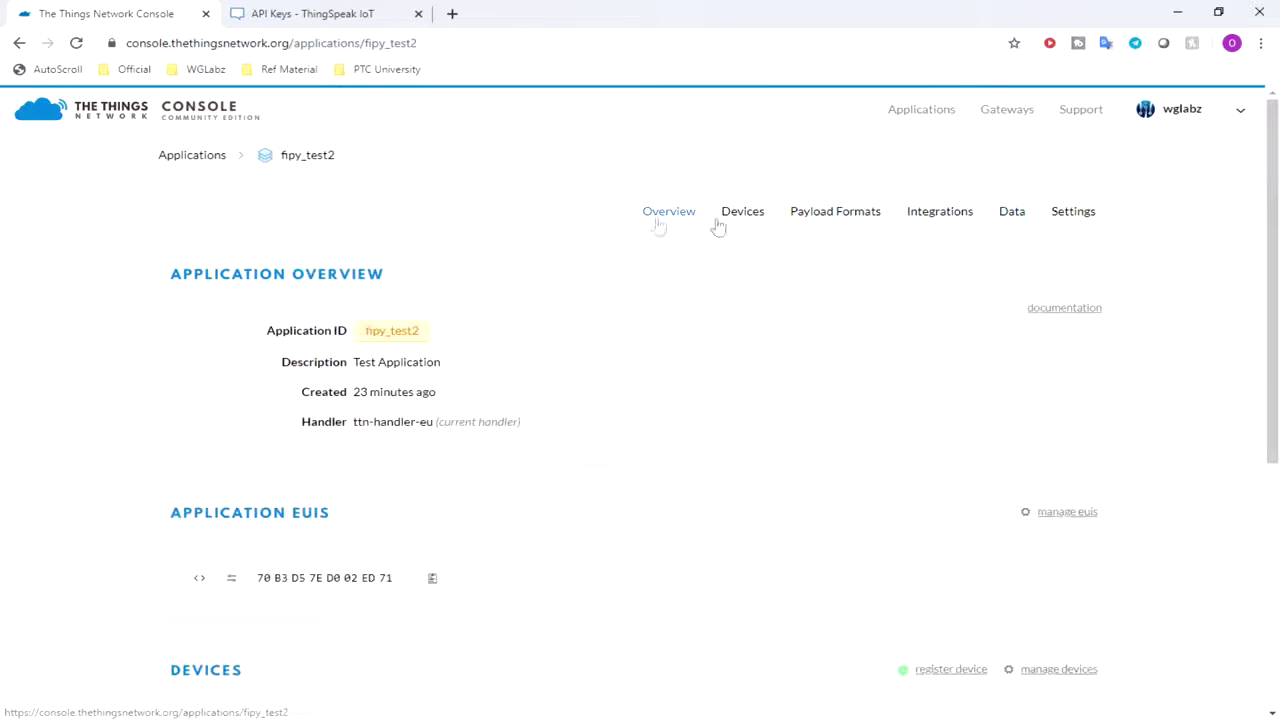
pyautogui.click(920, 214)
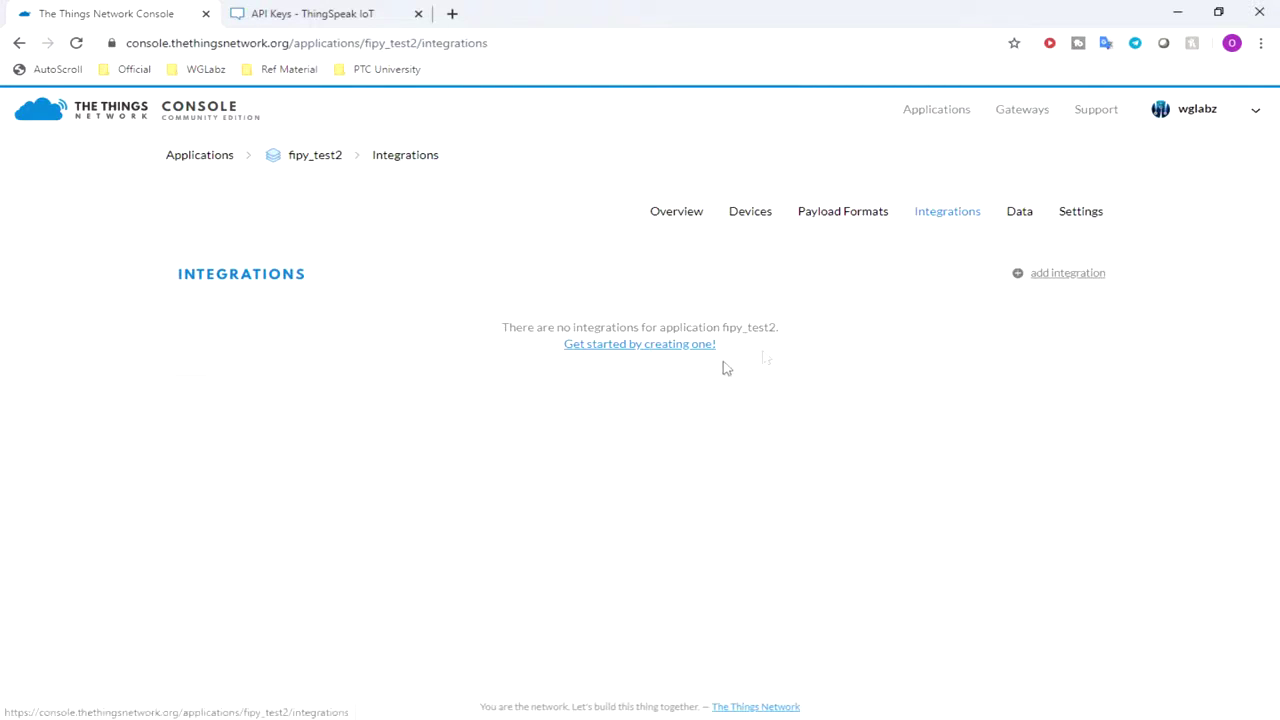
pyautogui.click(666, 345)
pyautogui.scroll(-4, 860, 440)
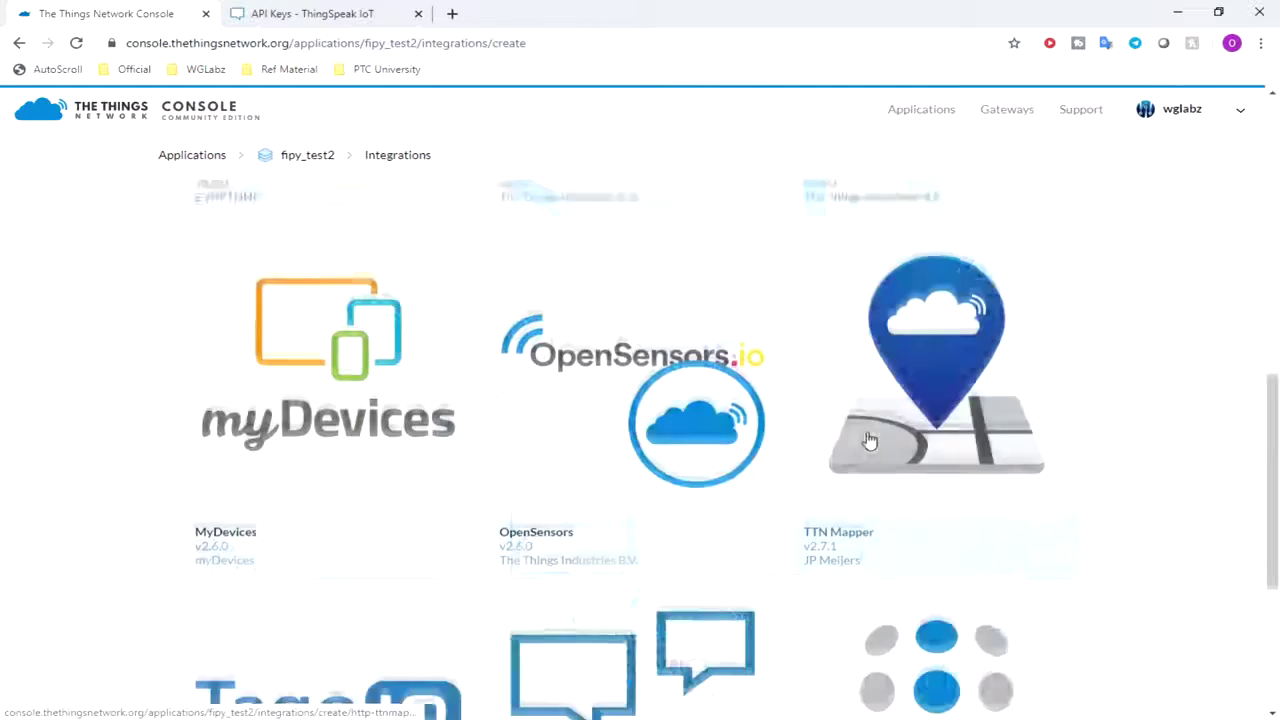
pyautogui.scroll(-3, 872, 437)
pyautogui.click(634, 400)
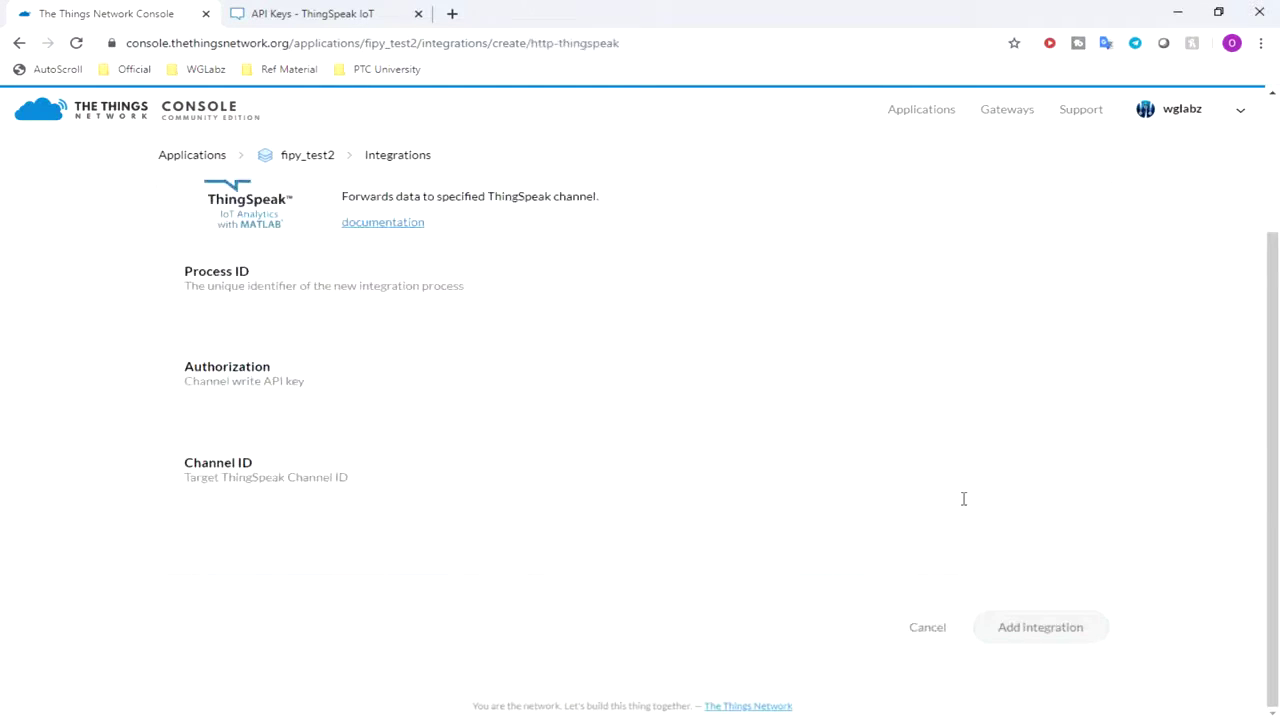
# Enter the Process ID and paste the ThingSpeak channel's write API key into Authorization.
pyautogui.click(258, 302)
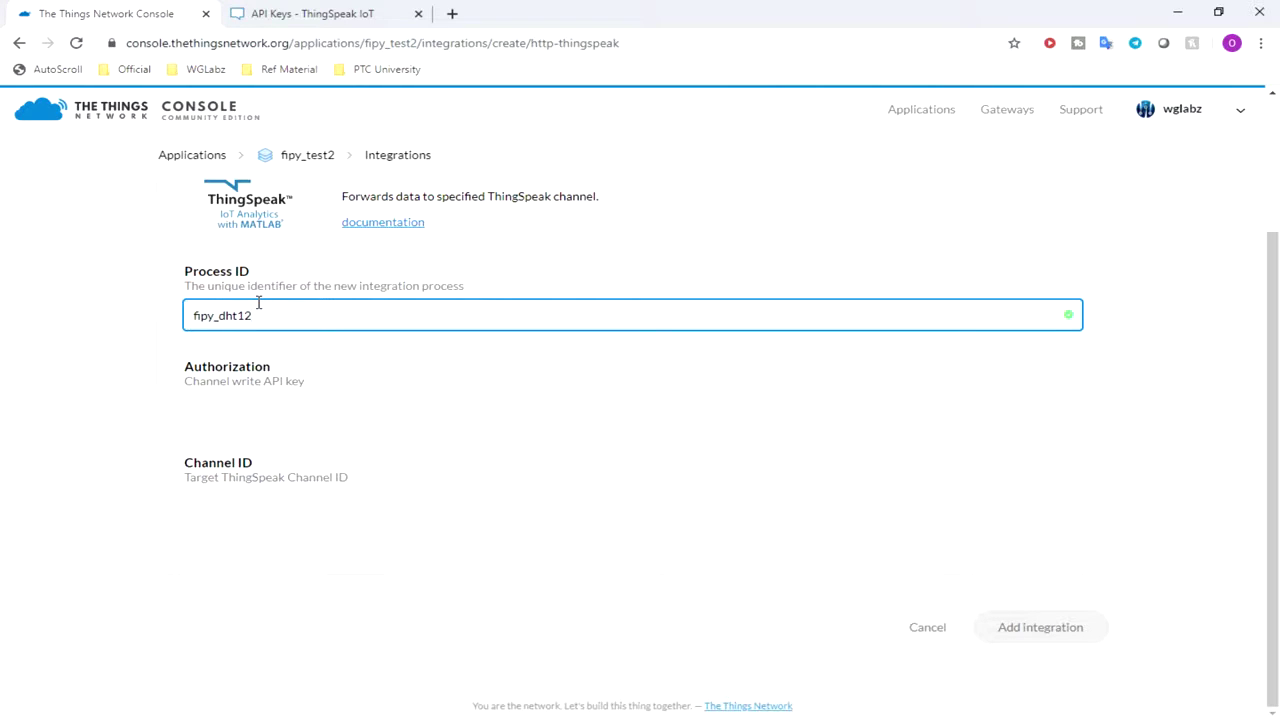
pyautogui.click(234, 401)
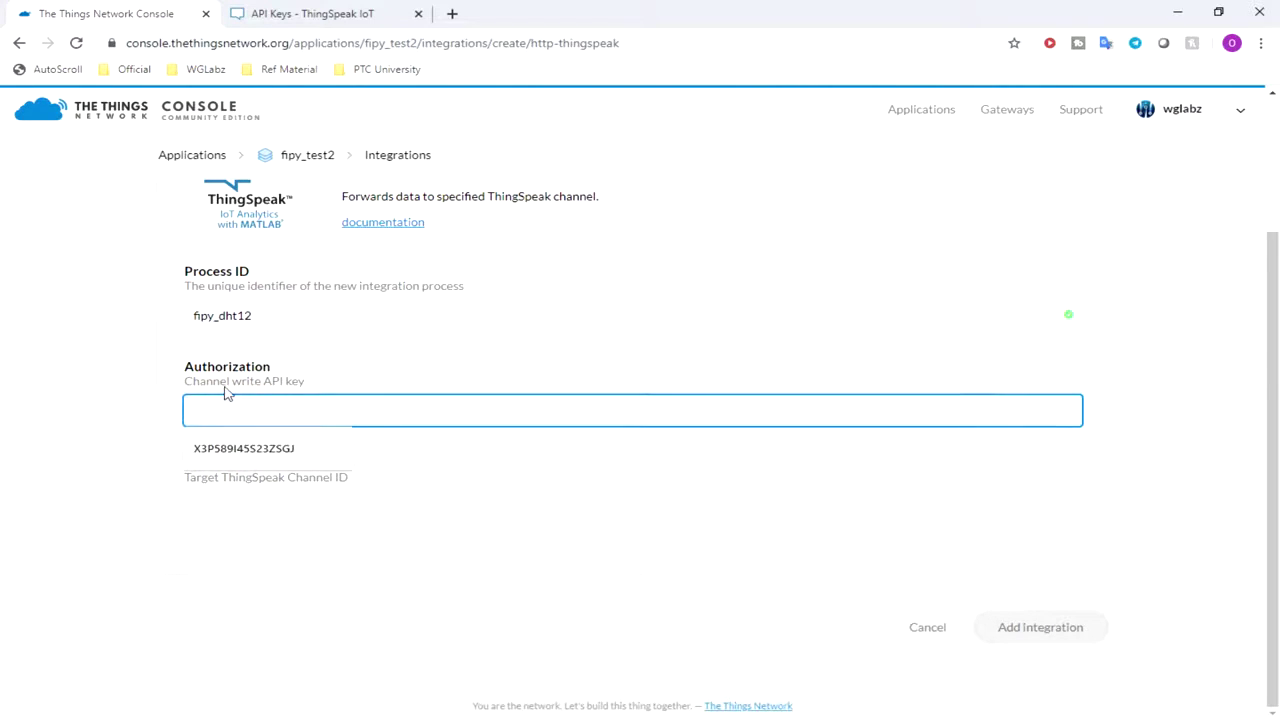
pyautogui.click(340, 14)
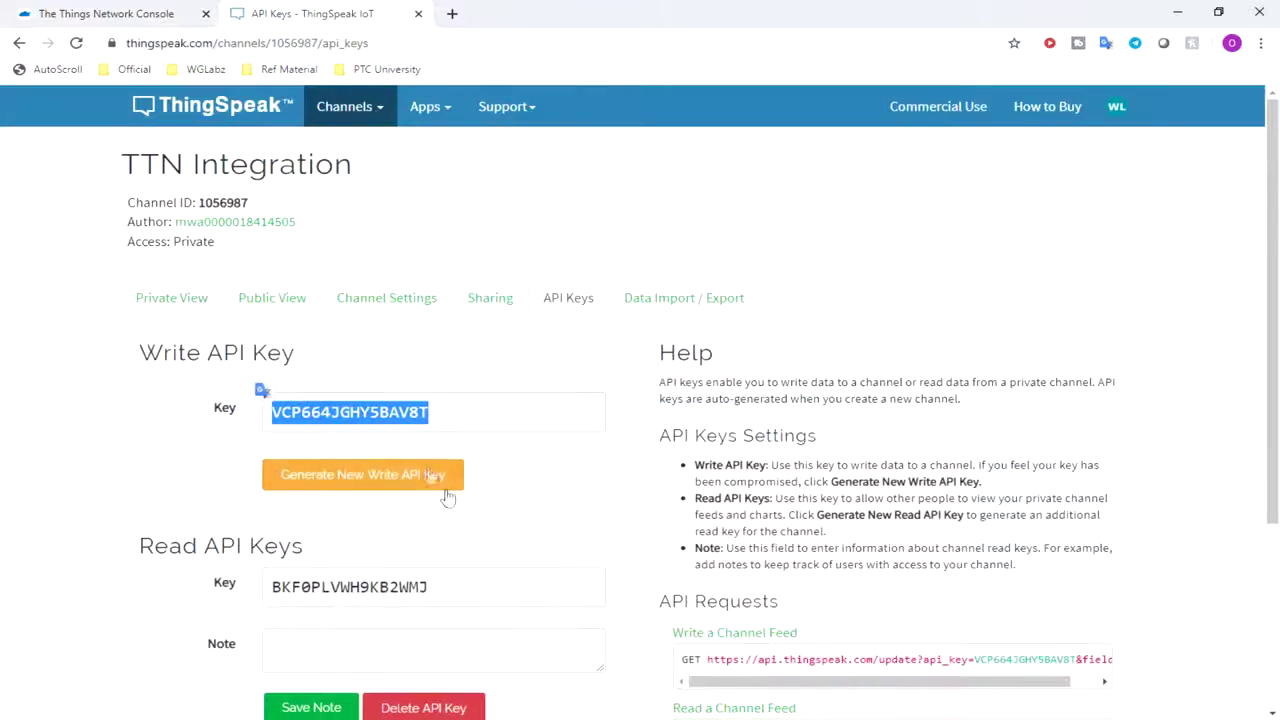
pyautogui.rightClick(350, 420)
pyautogui.click(360, 432)
pyautogui.click(157, 12)
pyautogui.hotkey('ctrl', 'v')
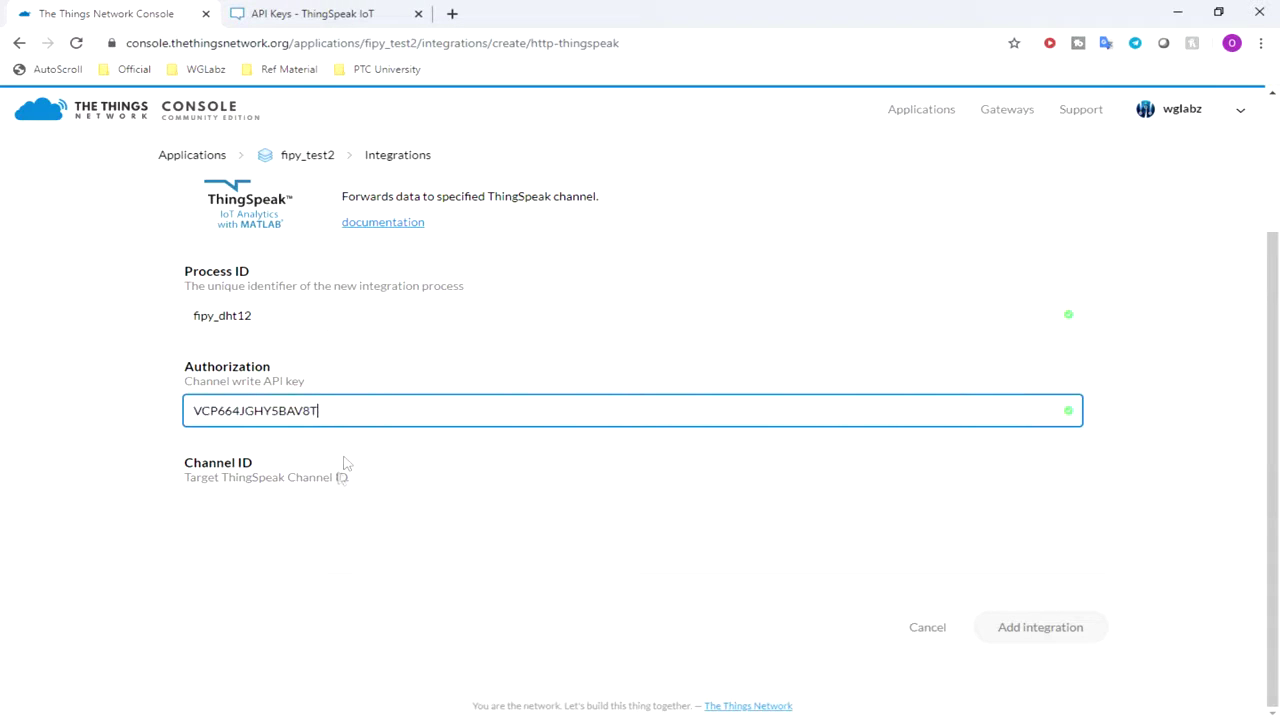
# Set Channel ID to 'fipy' and add the fipy_dht12 integration.
pyautogui.click(303, 508)
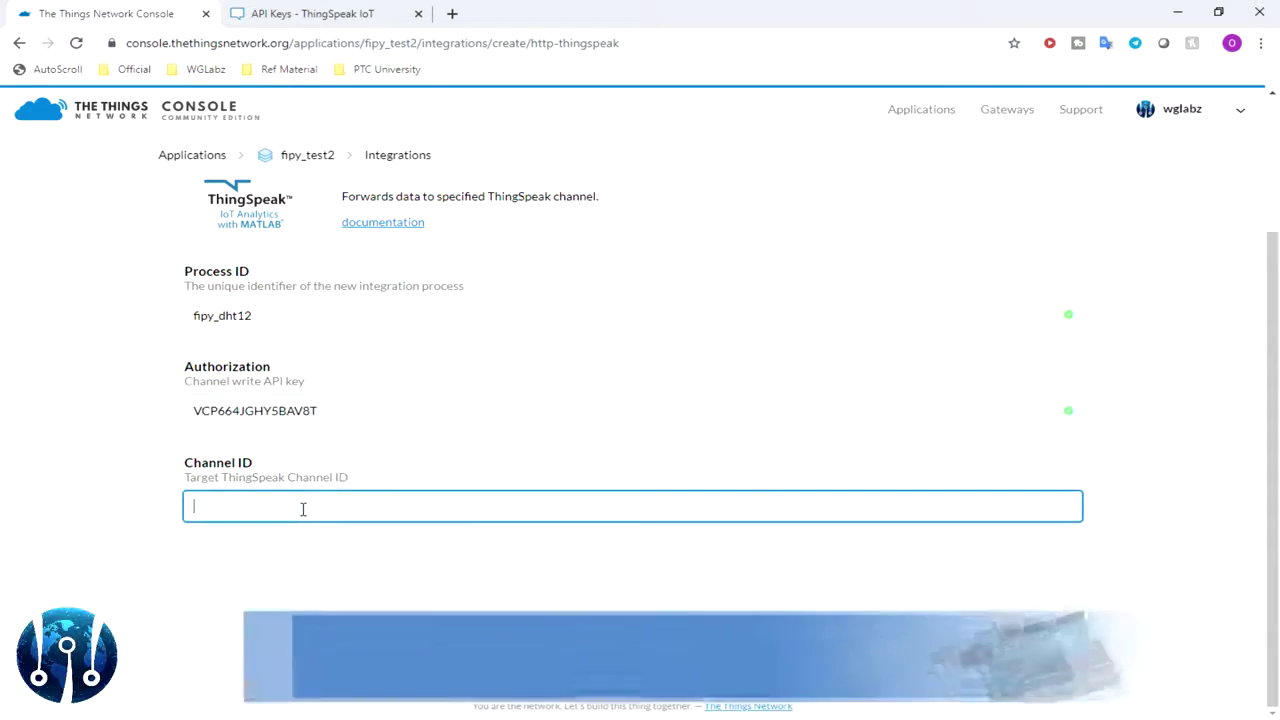
pyautogui.write('fipy')
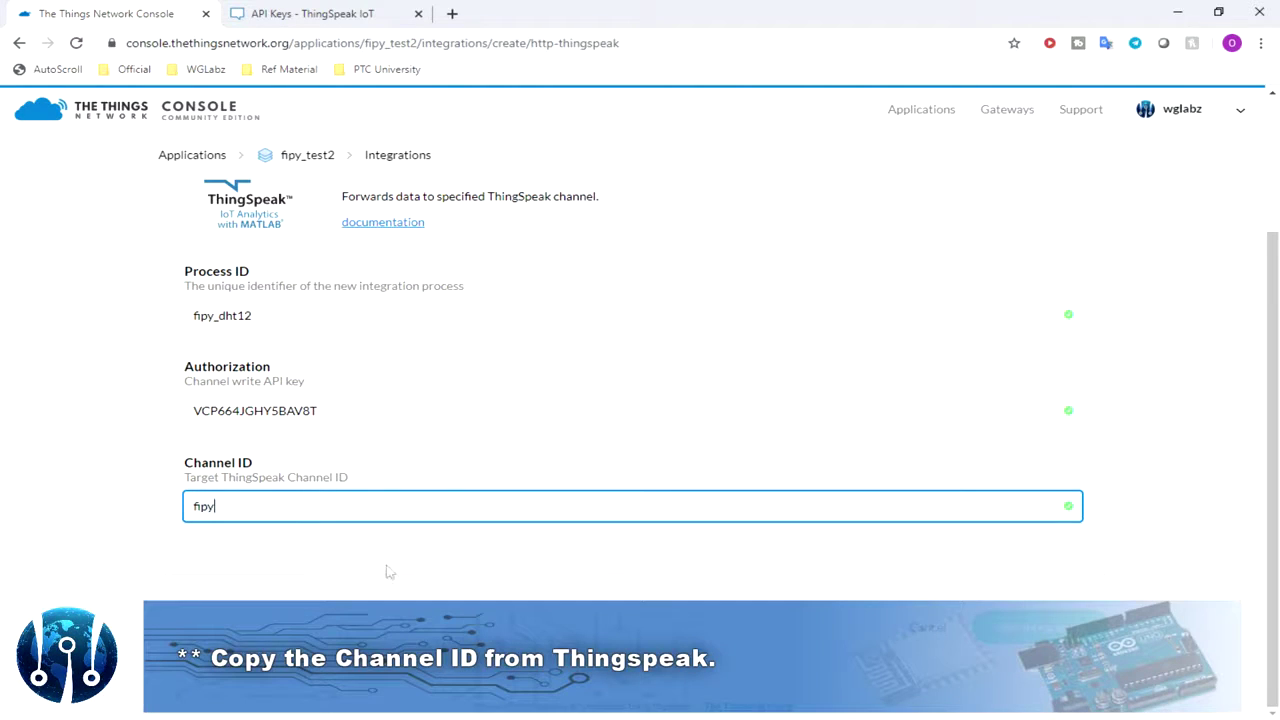
pyautogui.press('Return')
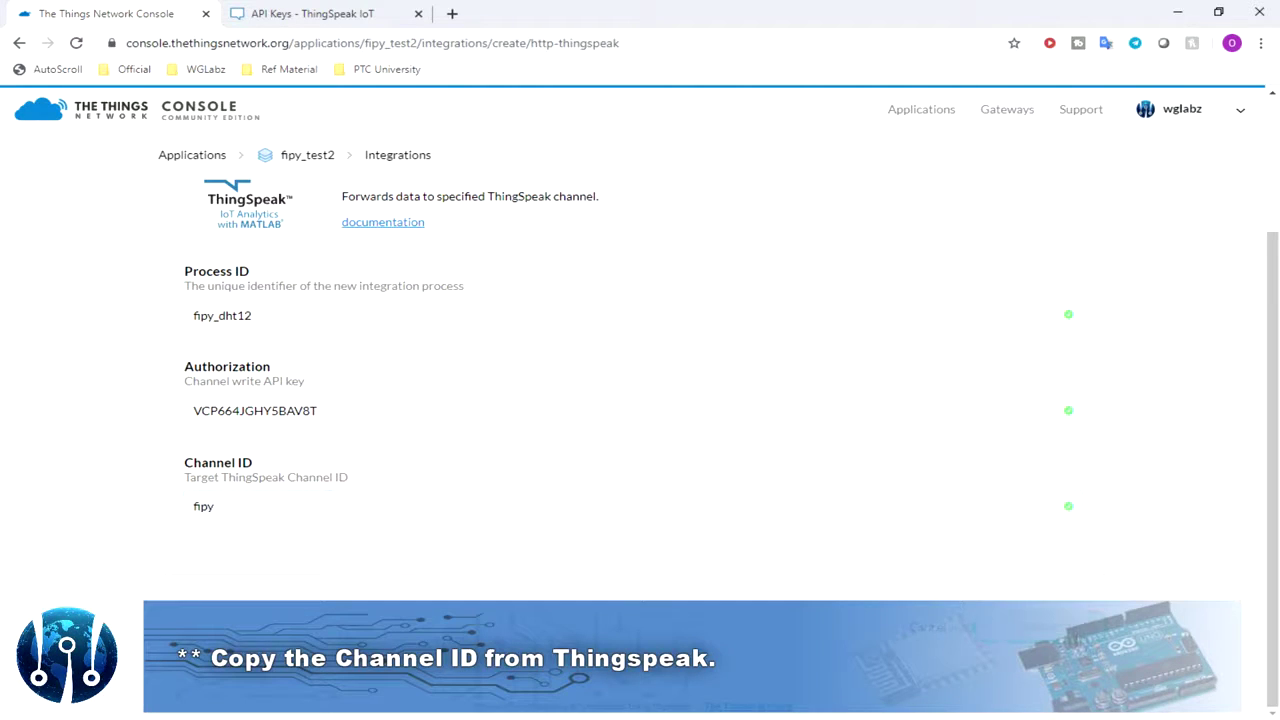
pyautogui.scroll(-2, 426, 467)
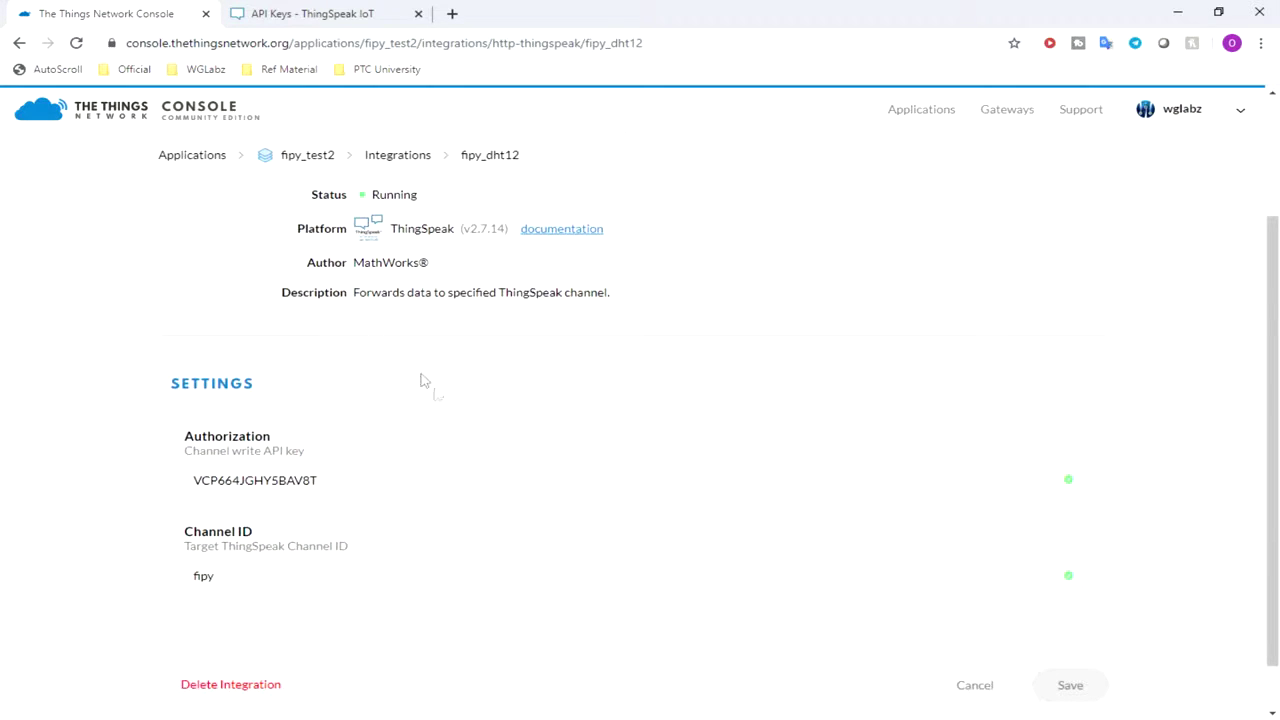
# Check the TTN Integration Private View charts showing 0 entries, then return to fipy_dht12.
pyautogui.click(333, 26)
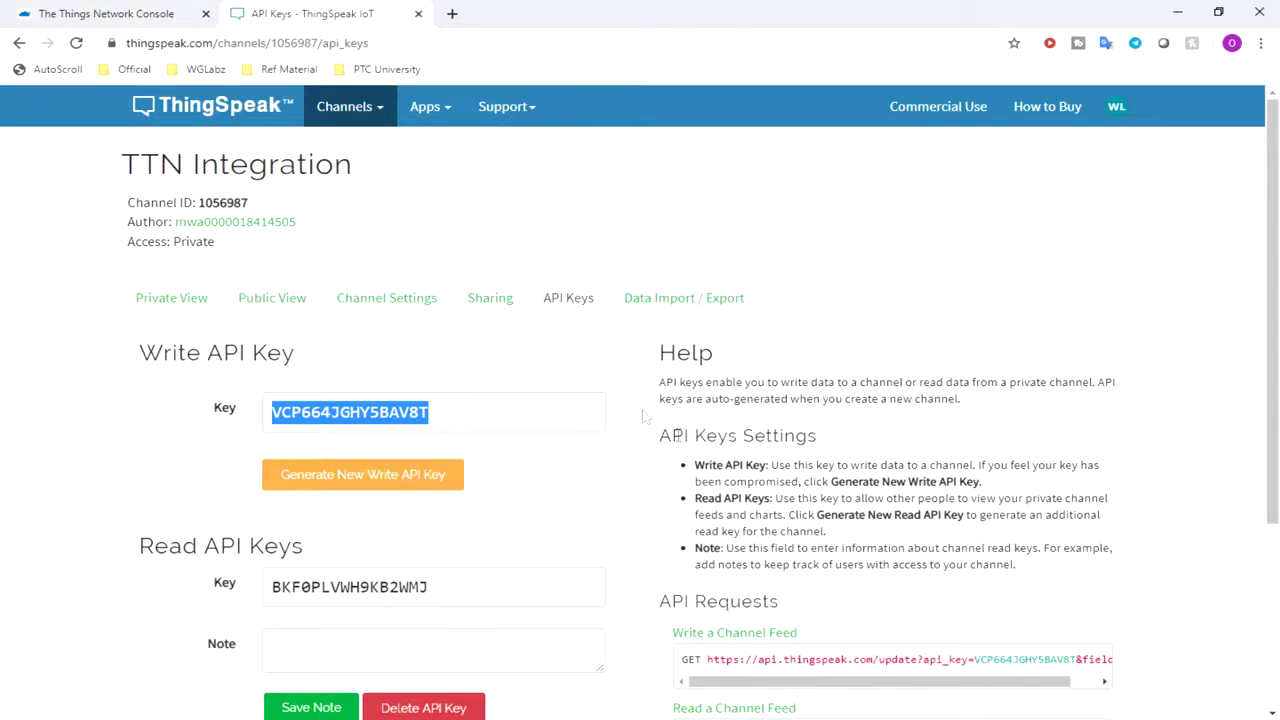
pyautogui.scroll(-3, 753, 485)
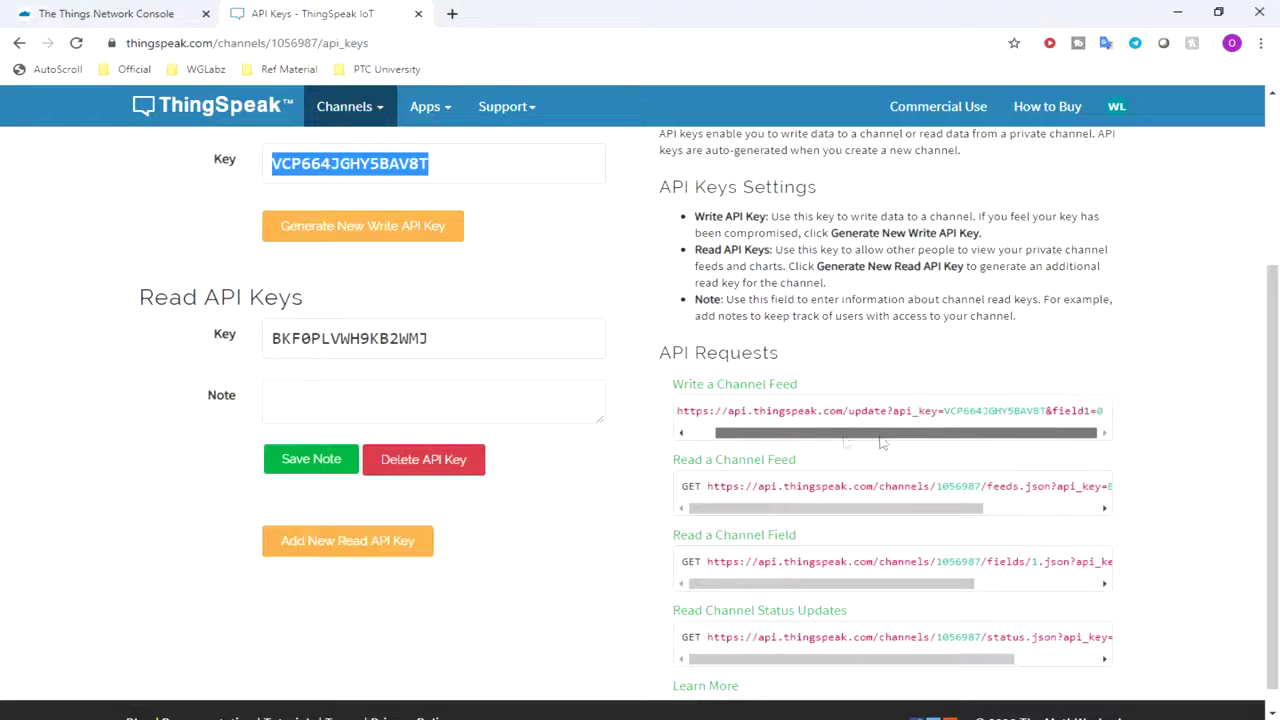
pyautogui.scroll(-1, 900, 465)
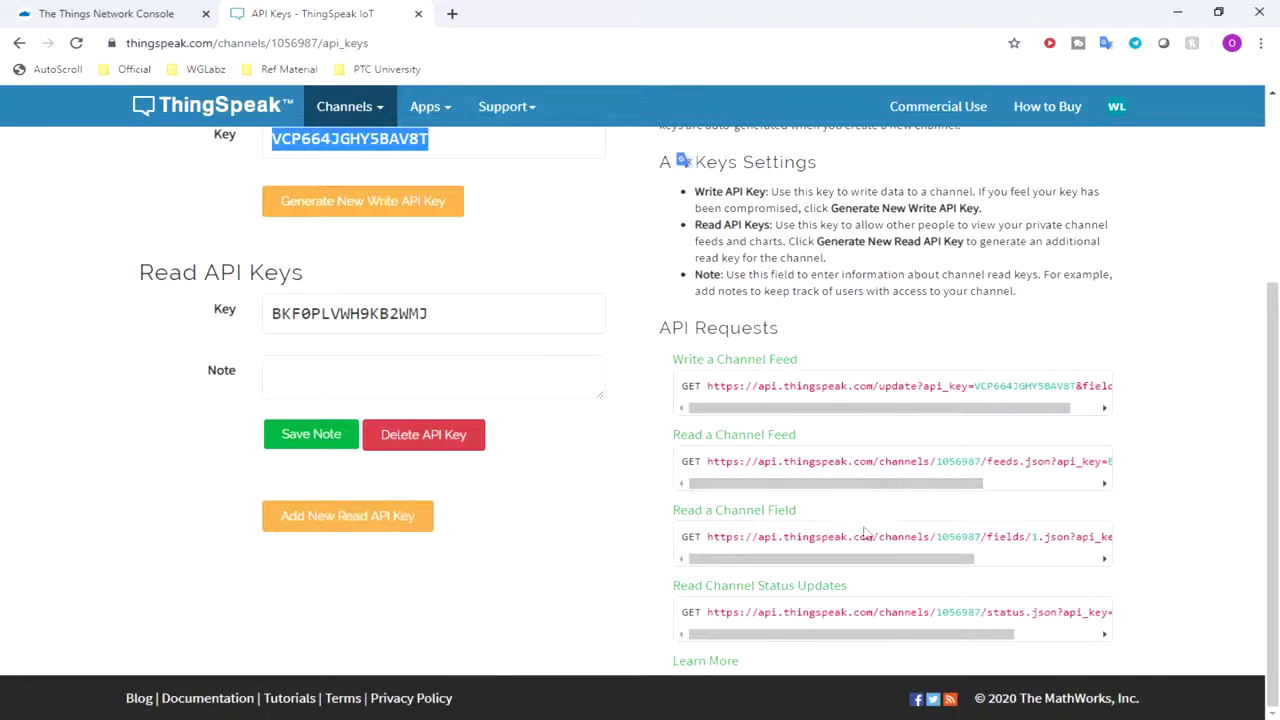
pyautogui.scroll(3, 700, 480)
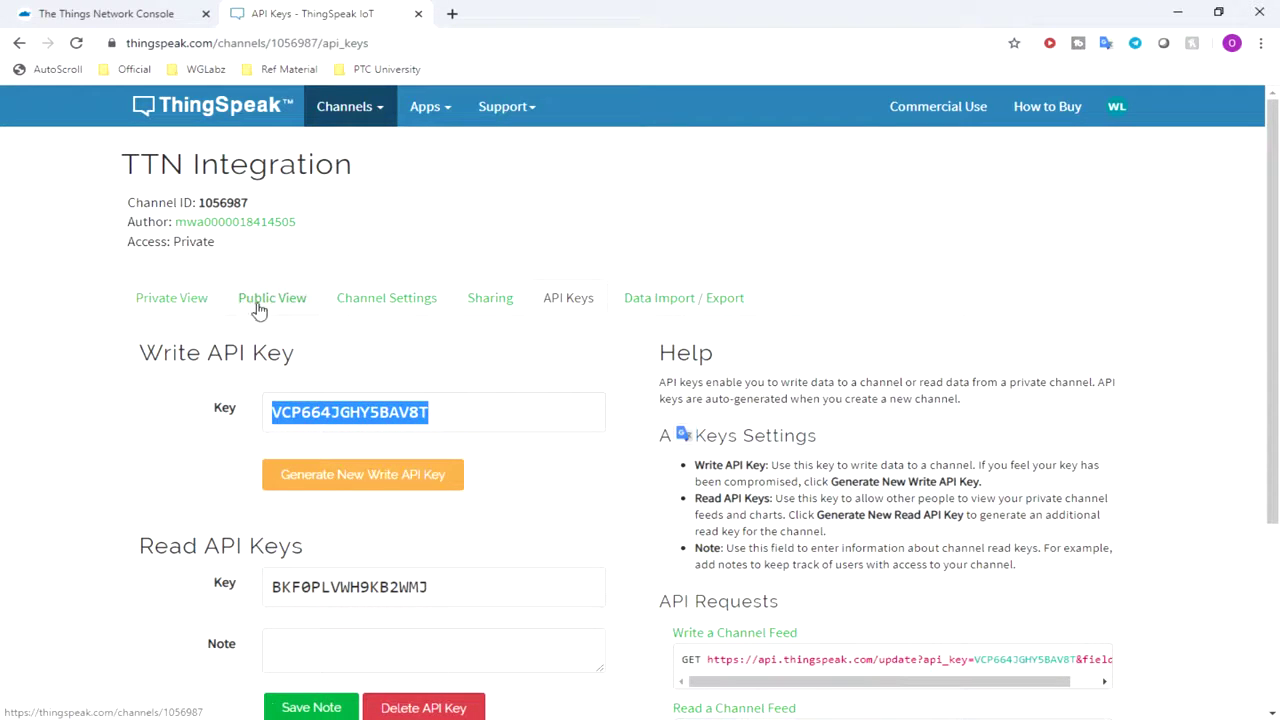
pyautogui.click(203, 308)
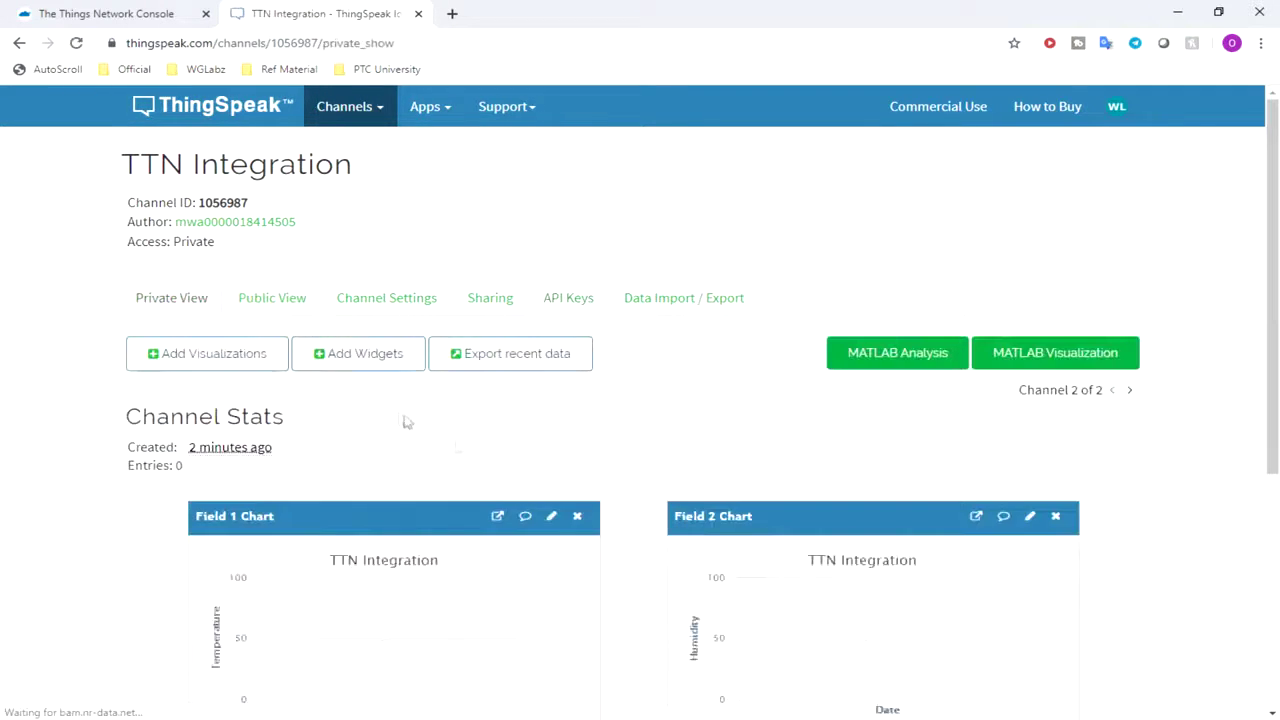
pyautogui.scroll(-3, 407, 422)
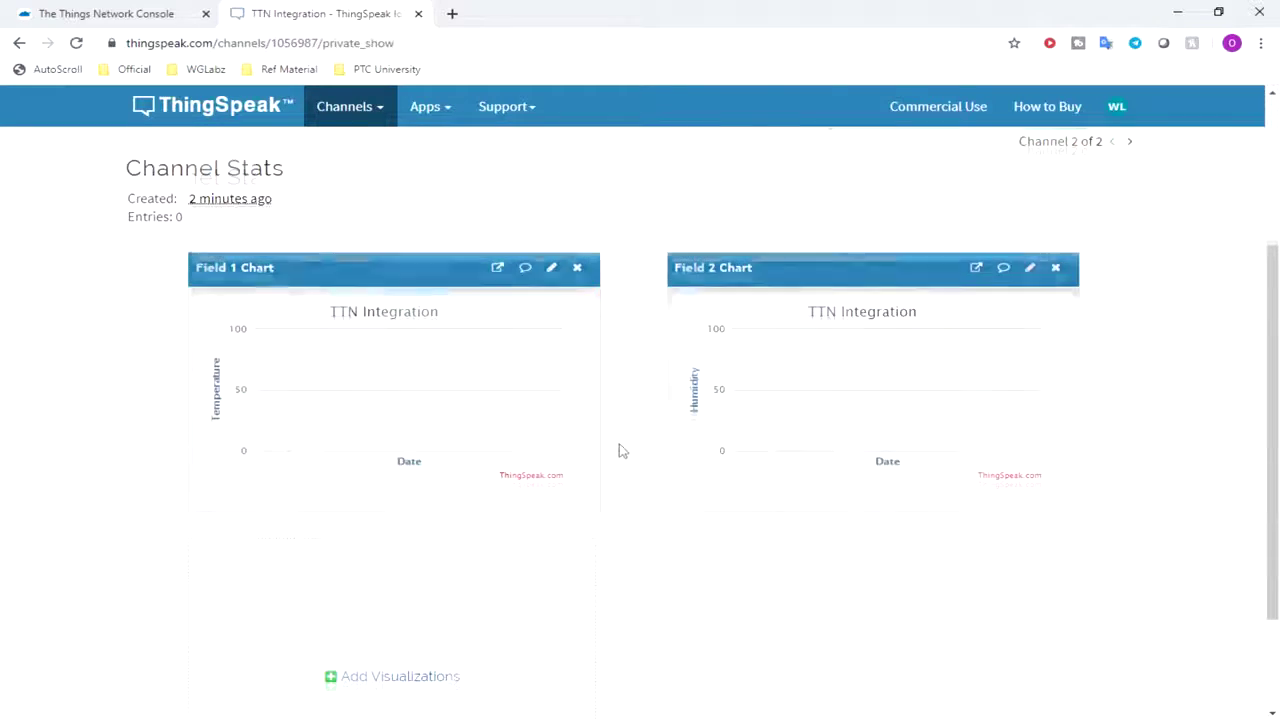
pyautogui.click(100, 13)
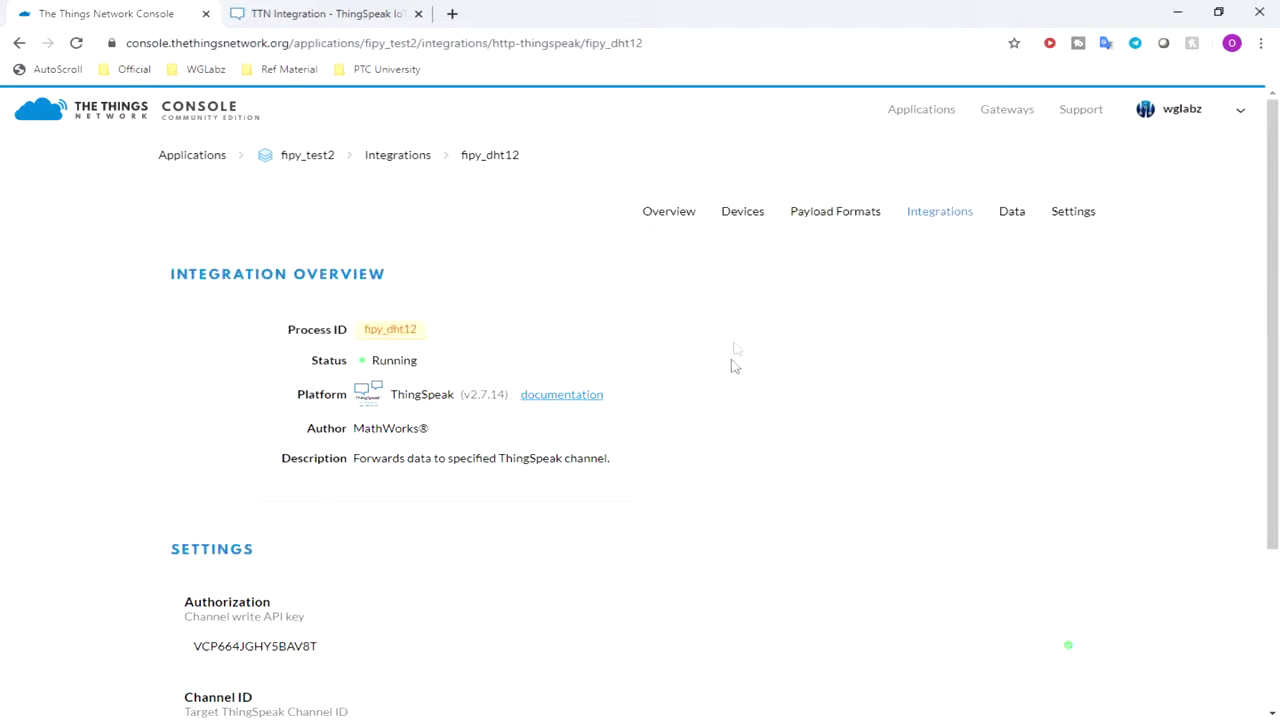
# Open fipy_test2's Payload Formats page and glance at the ThingSpeak channel charts.
pyautogui.click(806, 224)
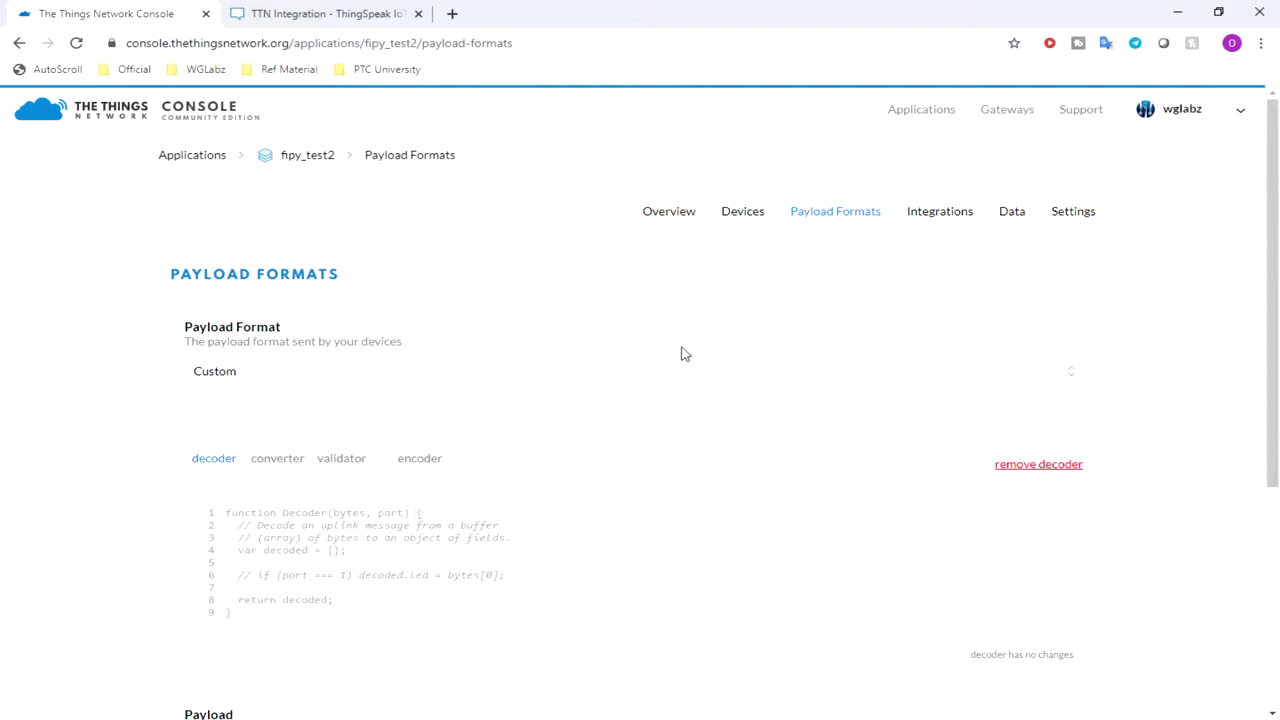
pyautogui.click(272, 12)
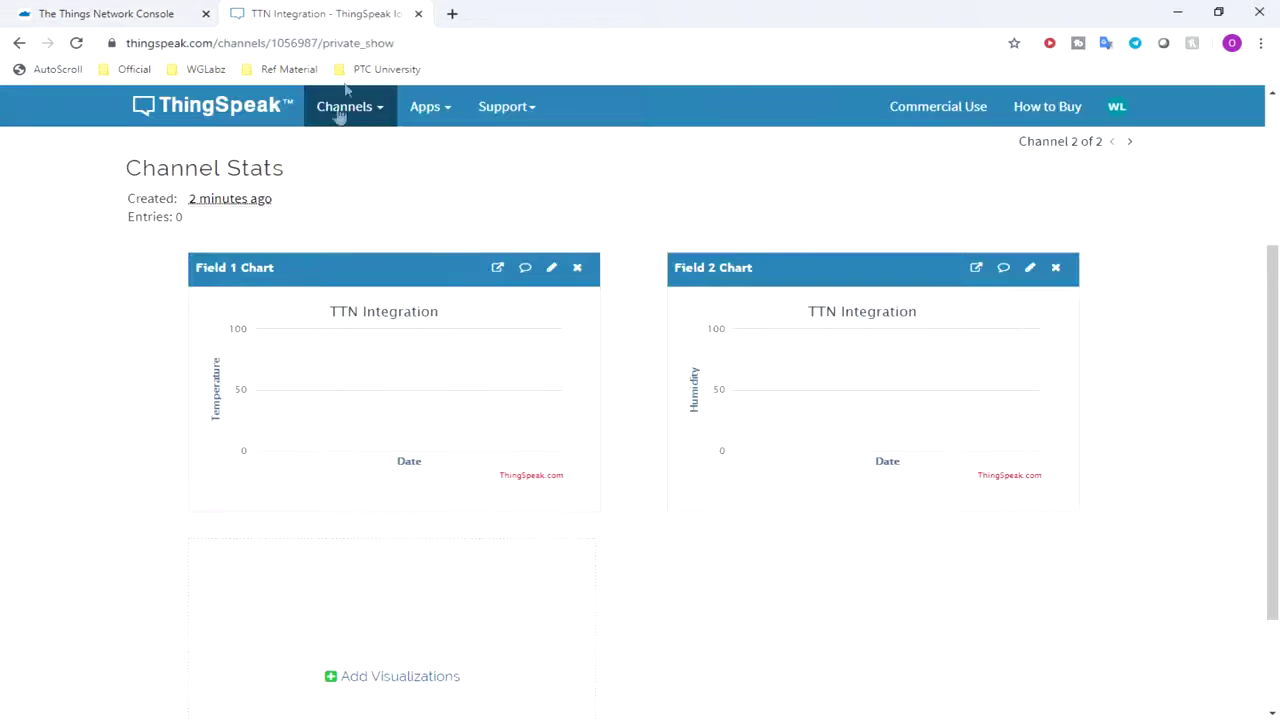
pyautogui.click(150, 12)
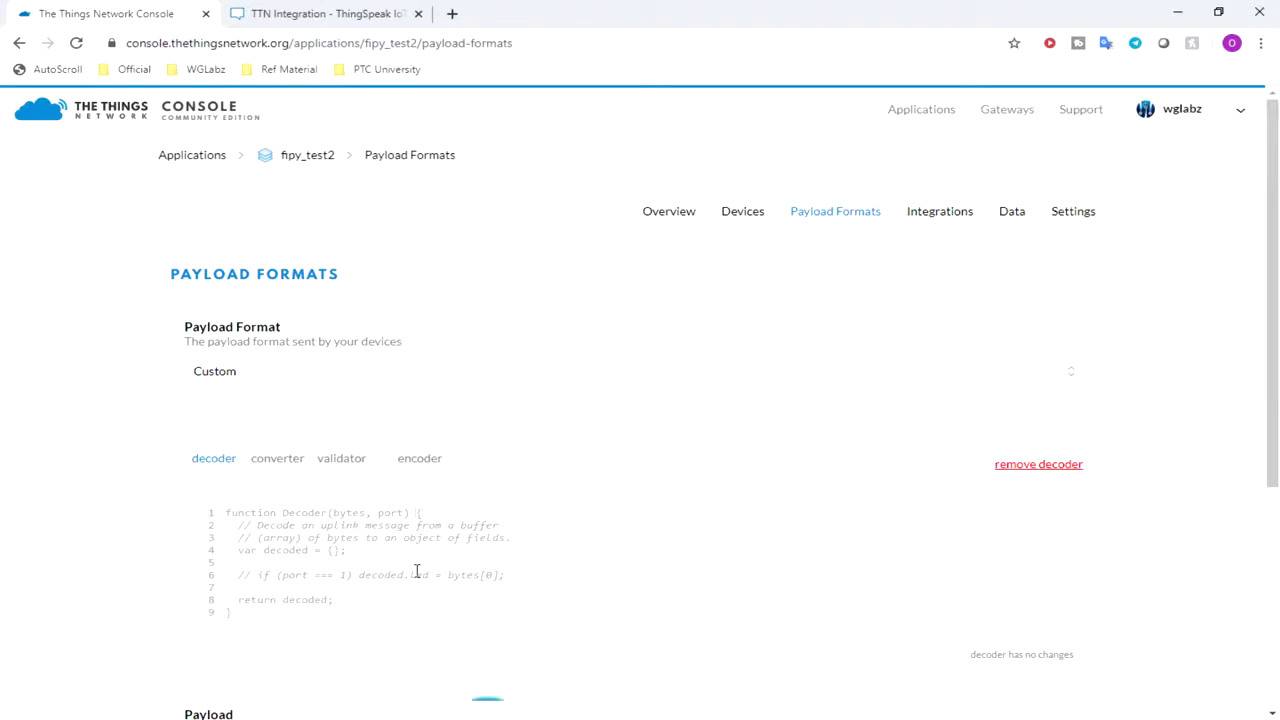
# Confirm the ThingSpeak channel still has 0 entries, then scroll to the default decoder.
pyautogui.click(340, 22)
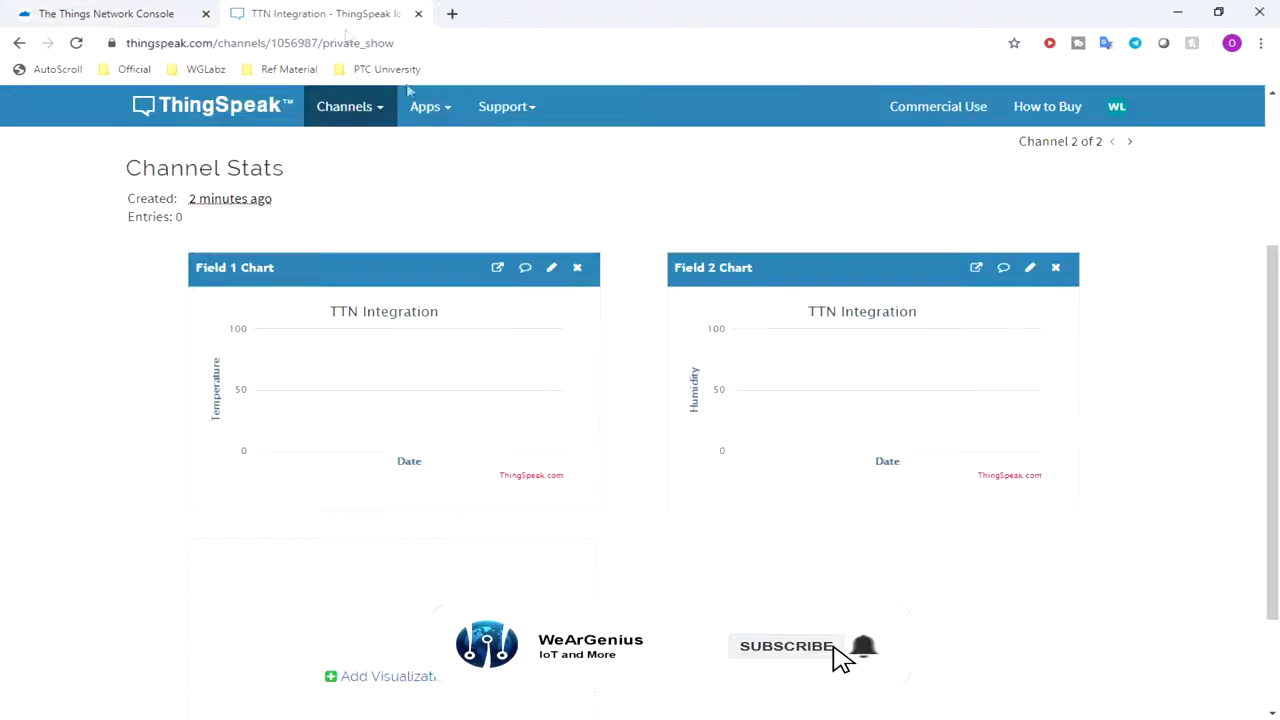
pyautogui.scroll(-1, 634, 448)
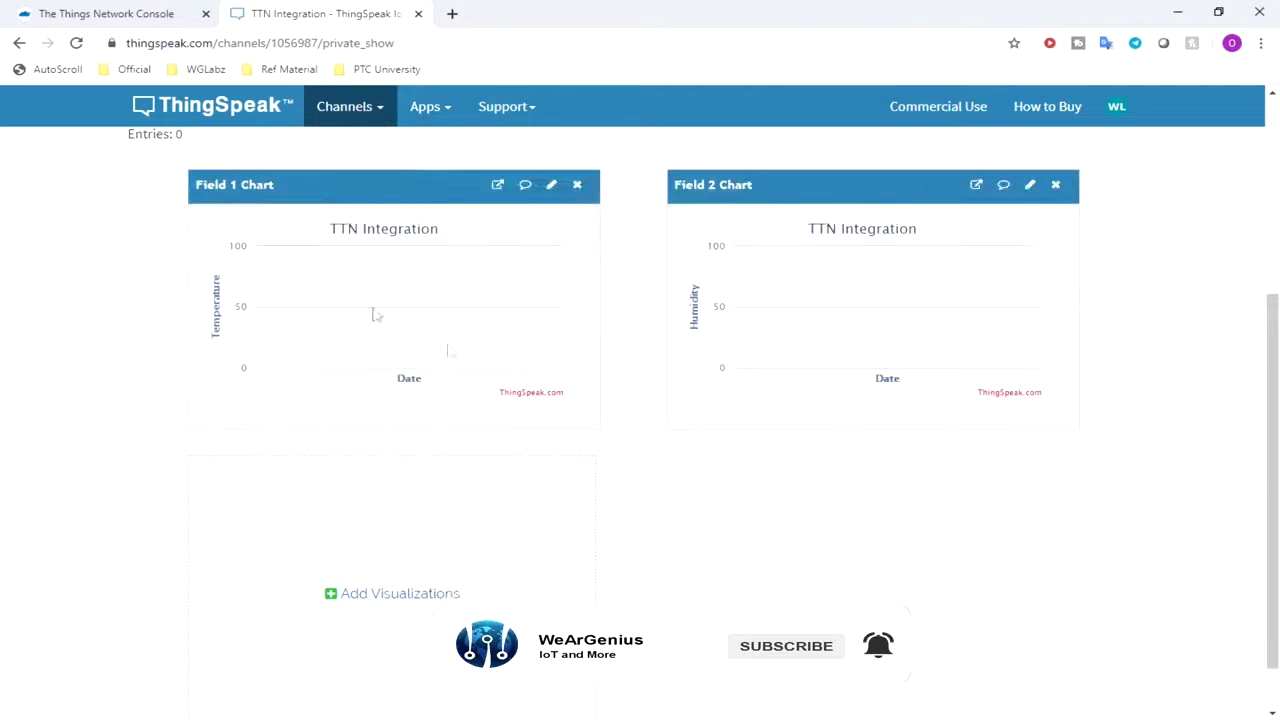
pyautogui.scroll(4, 686, 420)
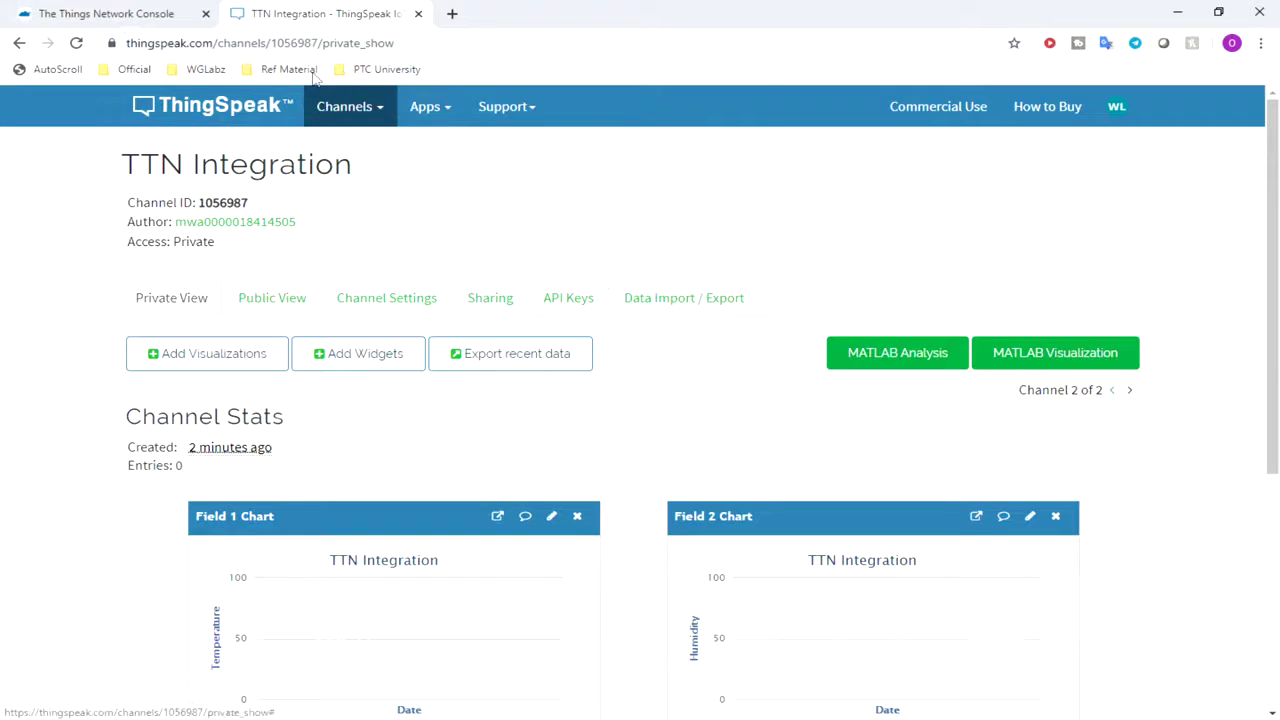
pyautogui.click(126, 14)
pyautogui.scroll(-2, 480, 570)
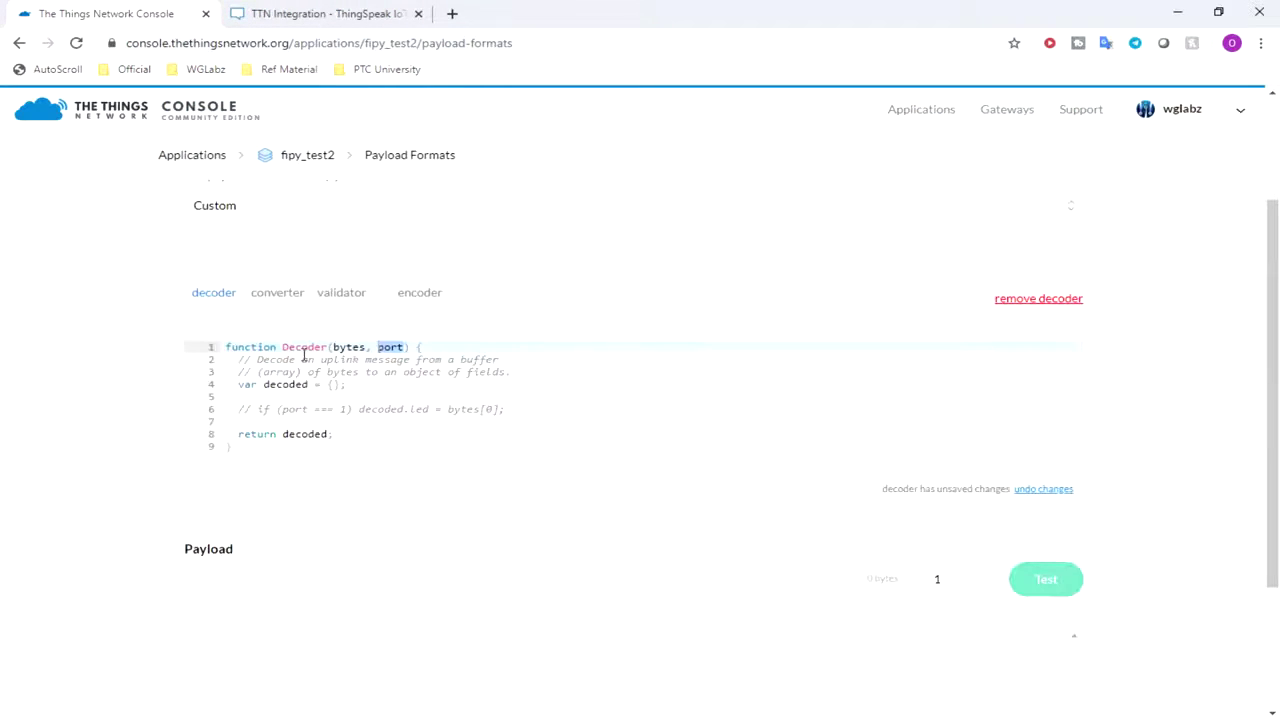
pyautogui.doubleClick(357, 346)
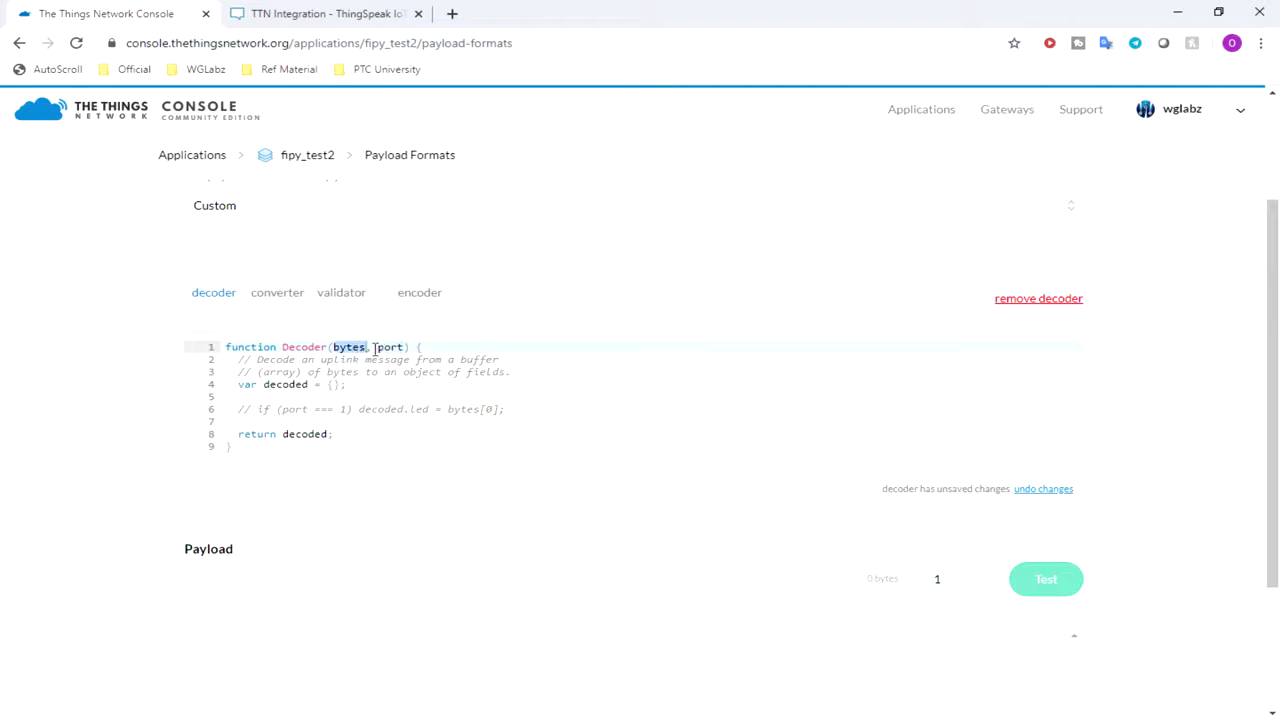
pyautogui.click(381, 349)
pyautogui.doubleClick(338, 359)
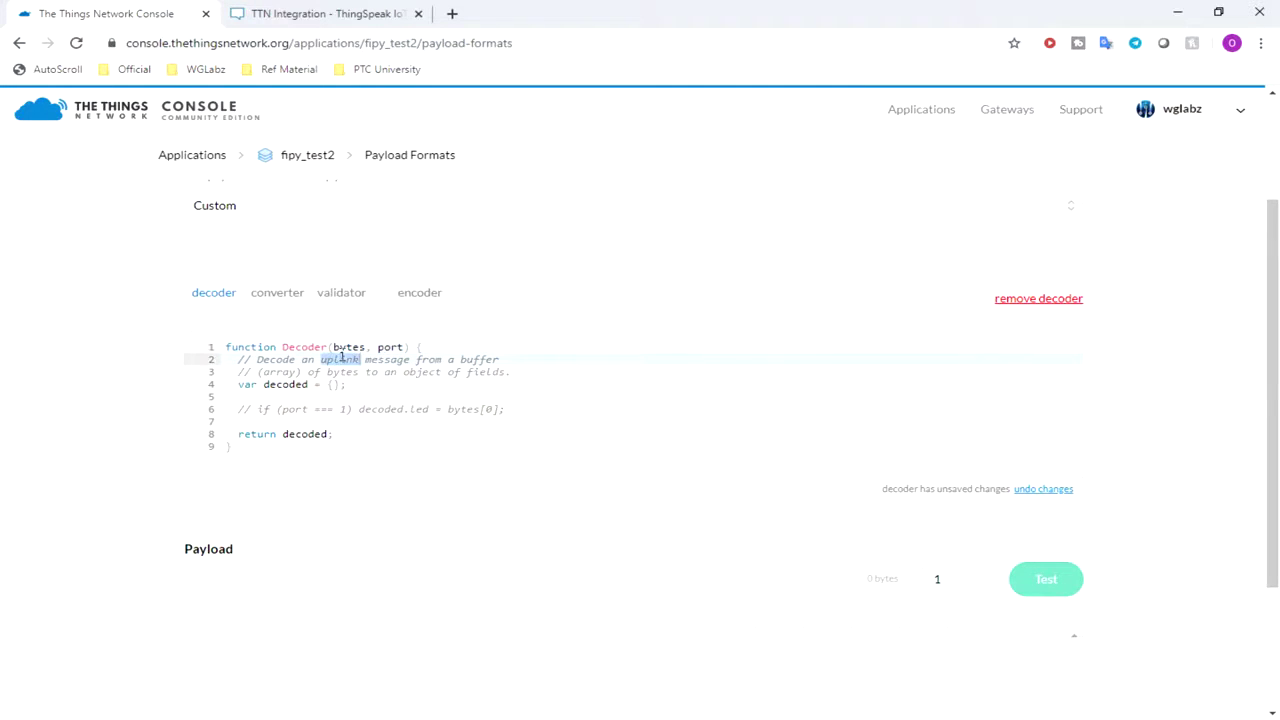
pyautogui.doubleClick(348, 347)
pyautogui.doubleClick(393, 347)
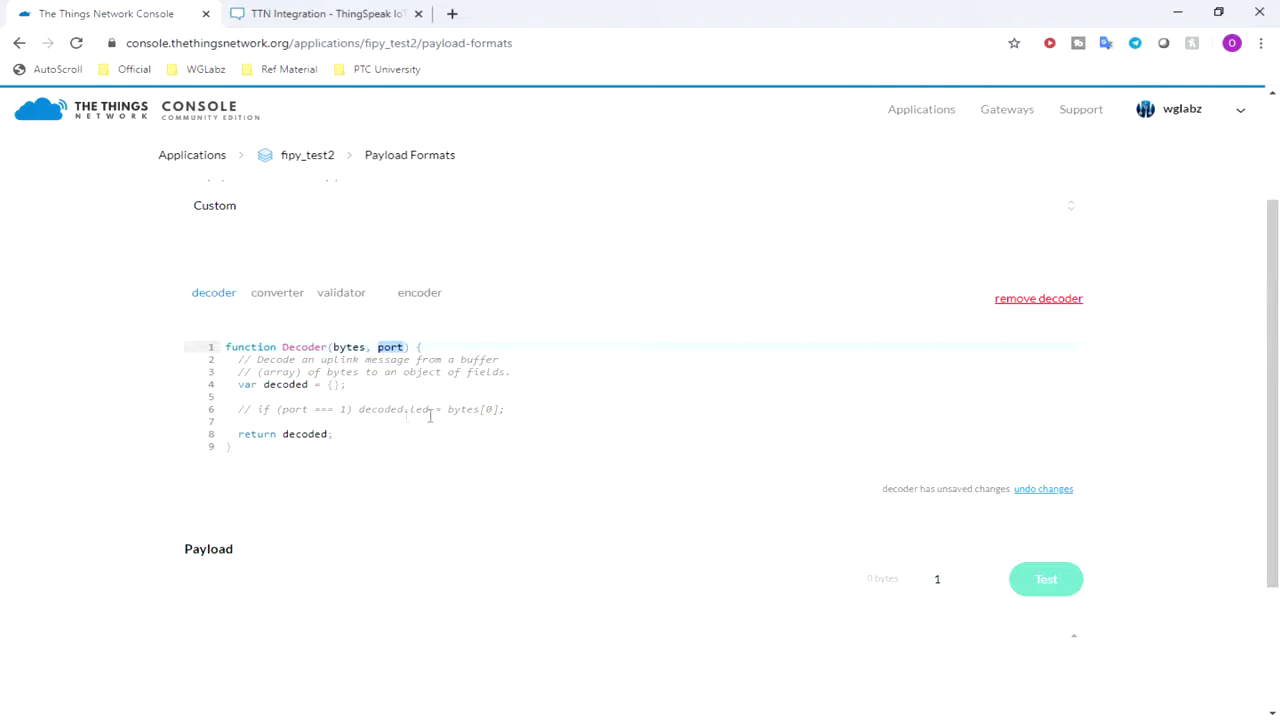
# Replace the default decoder code with the pasted temperature/humidity decoder.
pyautogui.moveTo(294, 457); pyautogui.dragTo(214, 323)
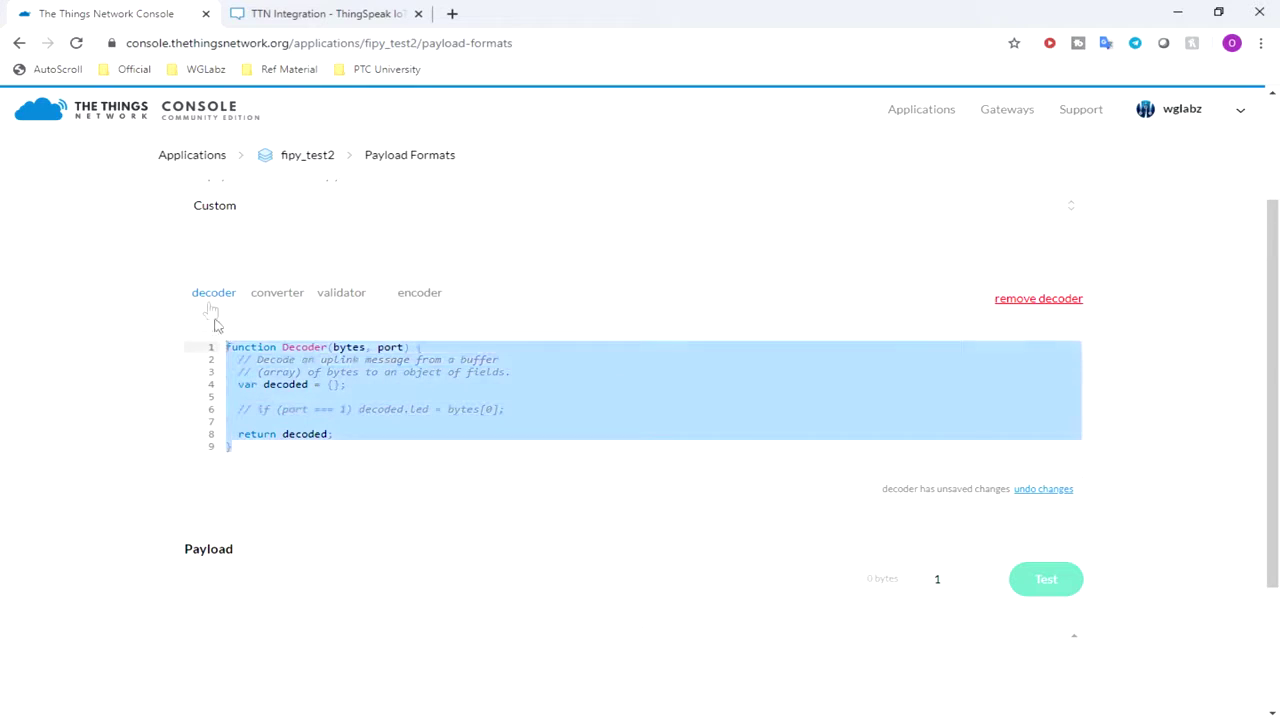
pyautogui.hotkey('ctrl', 'v')
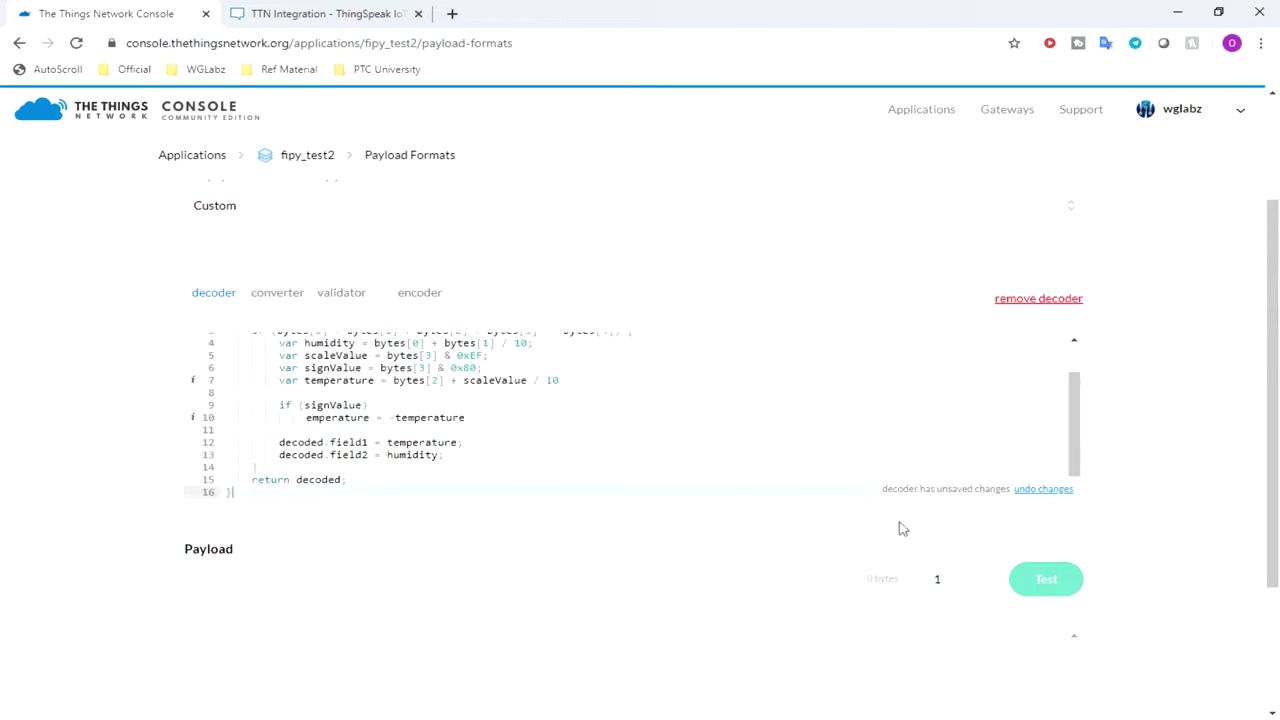
pyautogui.scroll(2, 592, 460)
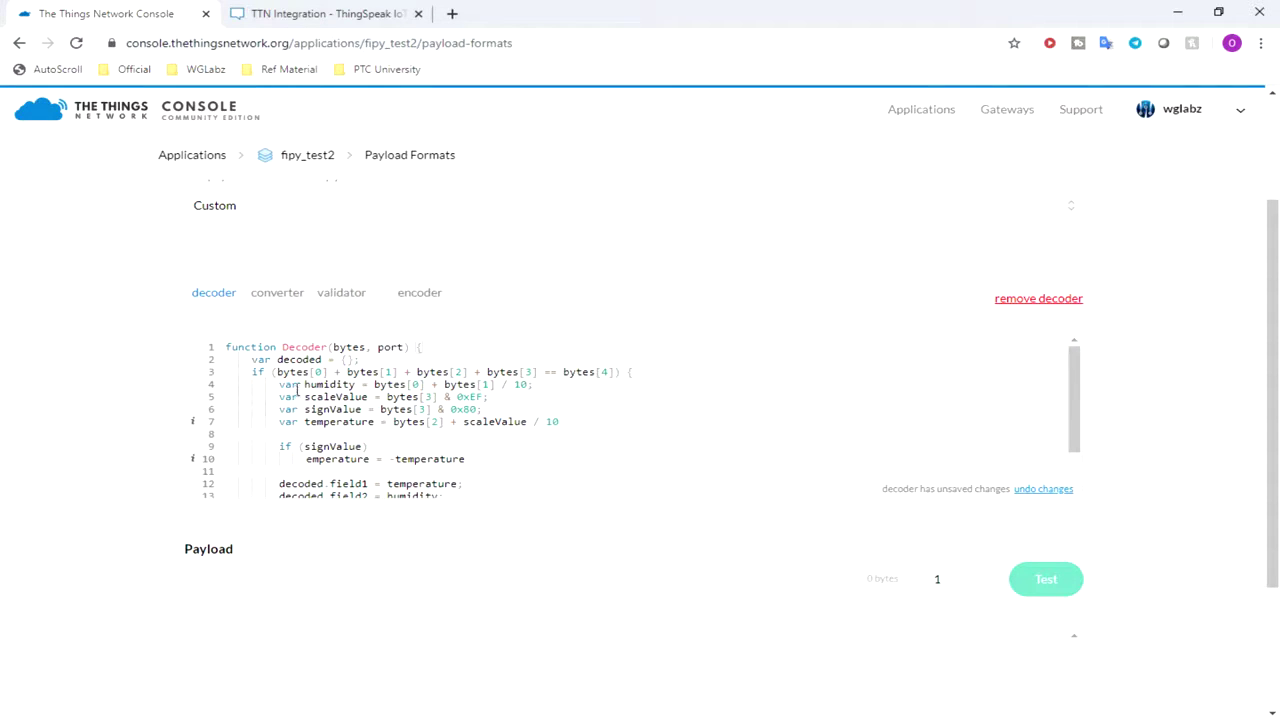
# Highlight the decoder's bytes parameter and its bytes[0] to bytes[3] sum.
pyautogui.doubleClick(361, 349)
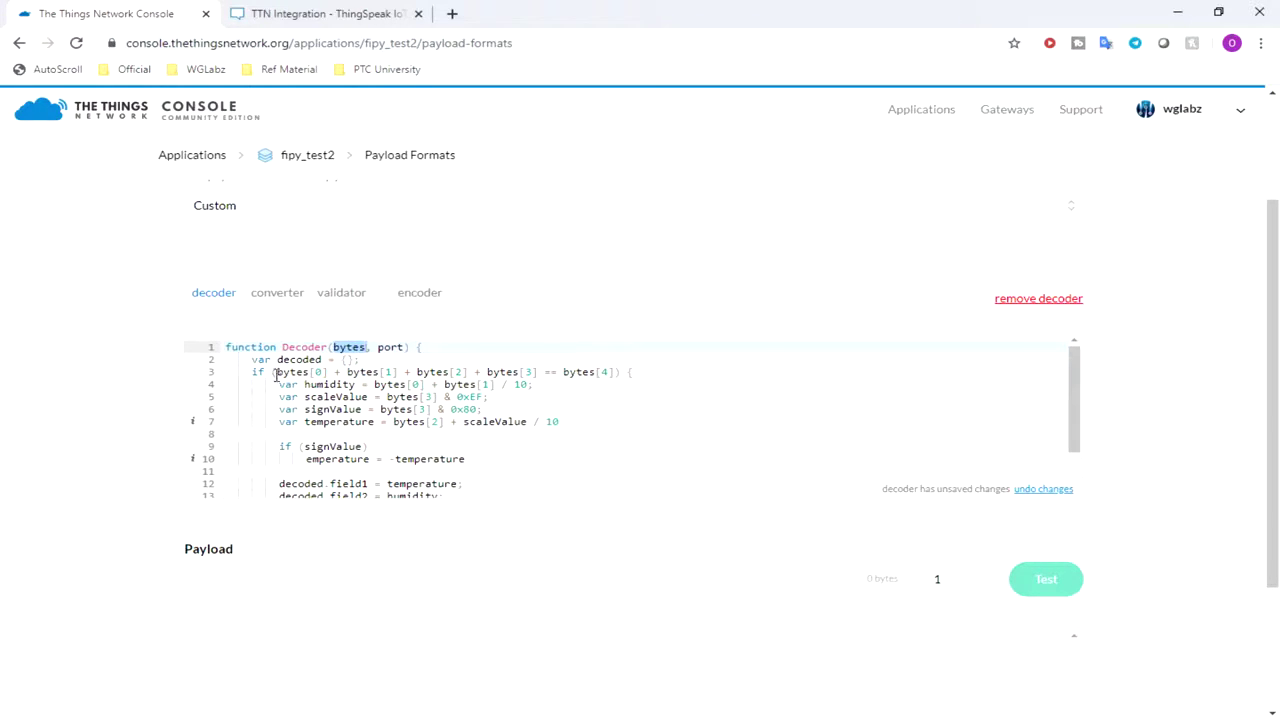
pyautogui.moveTo(276, 375); pyautogui.dragTo(530, 372)
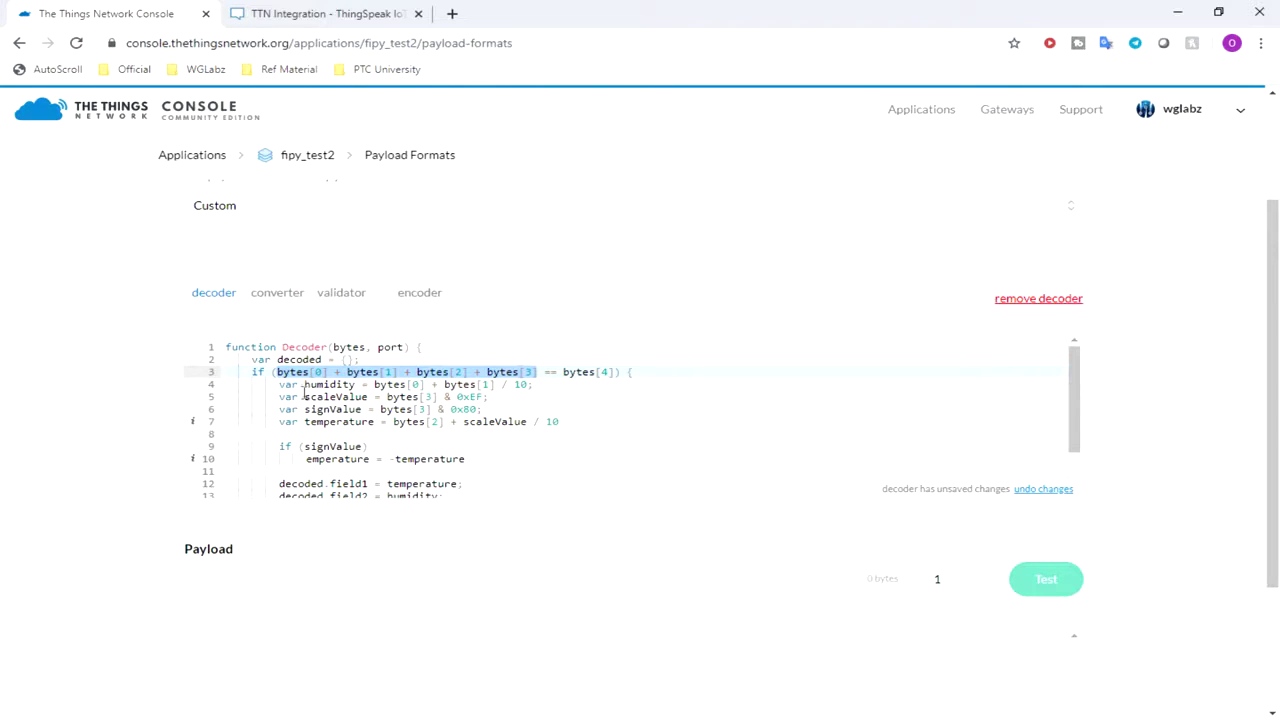
pyautogui.moveTo(297, 389); pyautogui.dragTo(340, 389)
pyautogui.scroll(-1, 342, 404)
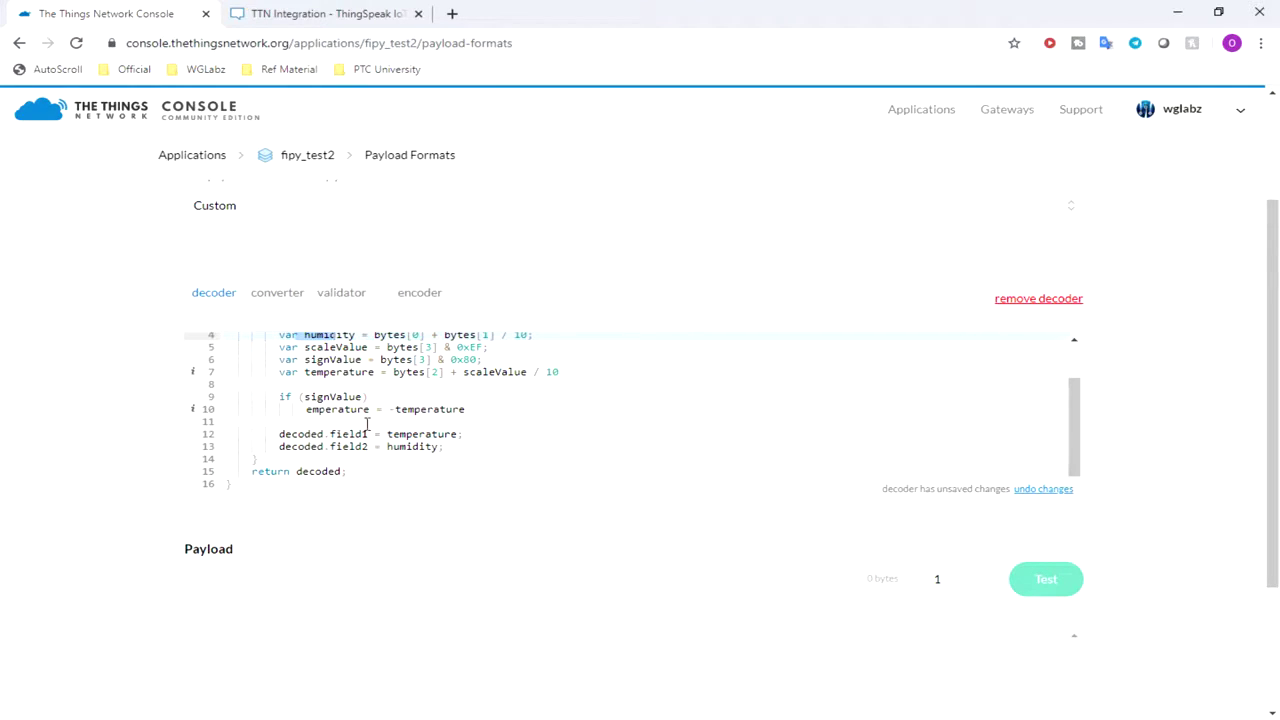
pyautogui.scroll(-1, 372, 422)
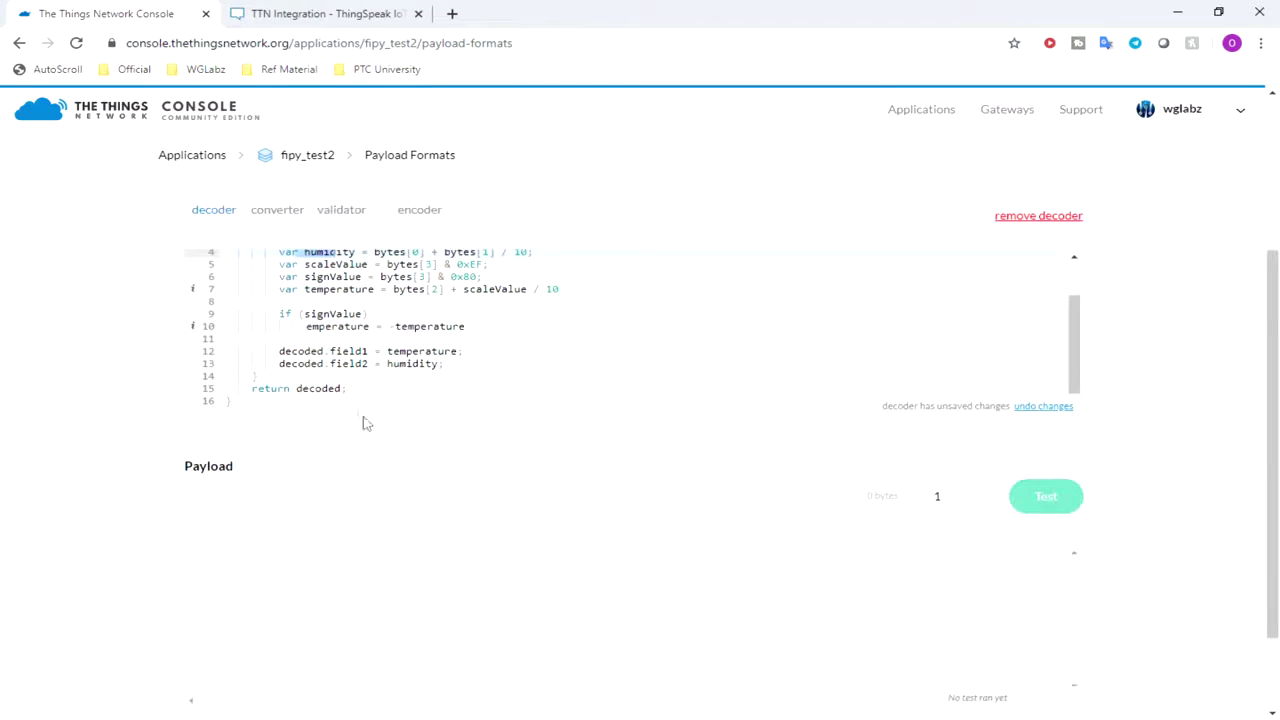
pyautogui.scroll(1, 282, 352)
pyautogui.scroll(-1, 282, 352)
# Review the decoded.field1 temperature and field2 humidity assignments, then save the payload functions.
pyautogui.doubleClick(300, 351)
pyautogui.scroll(3, 352, 362)
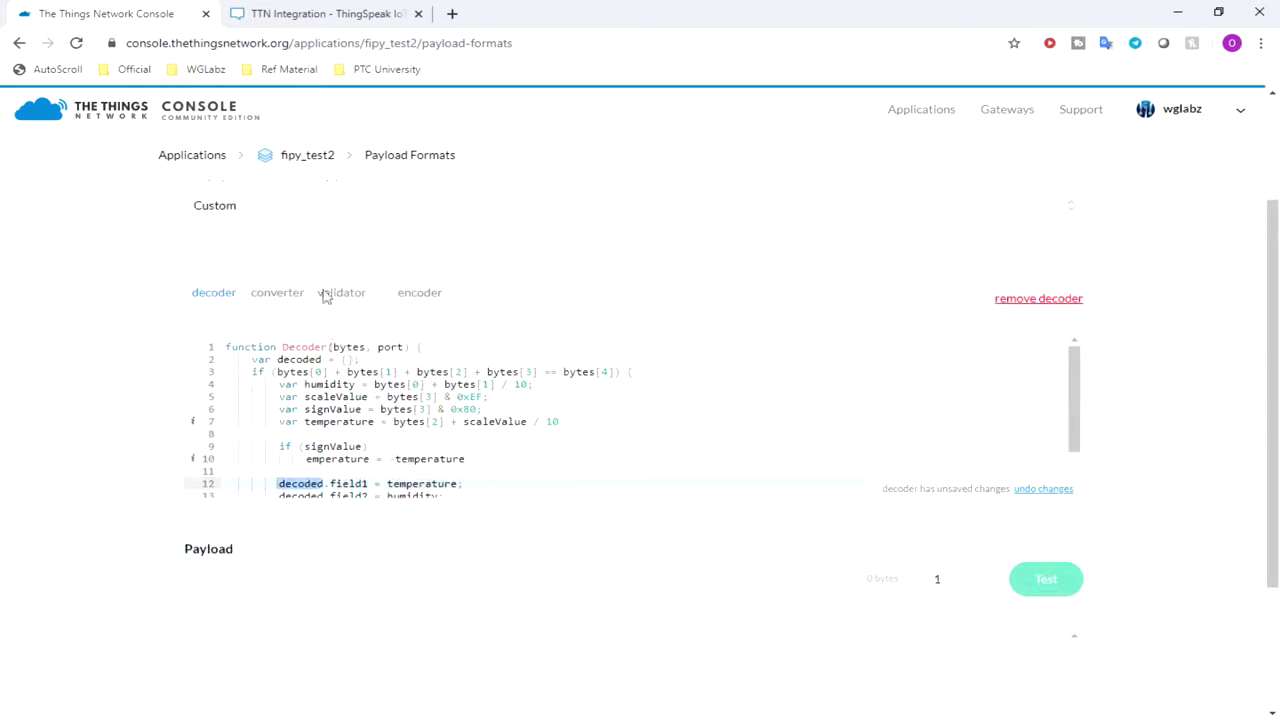
pyautogui.click(336, 481)
pyautogui.doubleClick(336, 481)
pyautogui.scroll(-1, 430, 447)
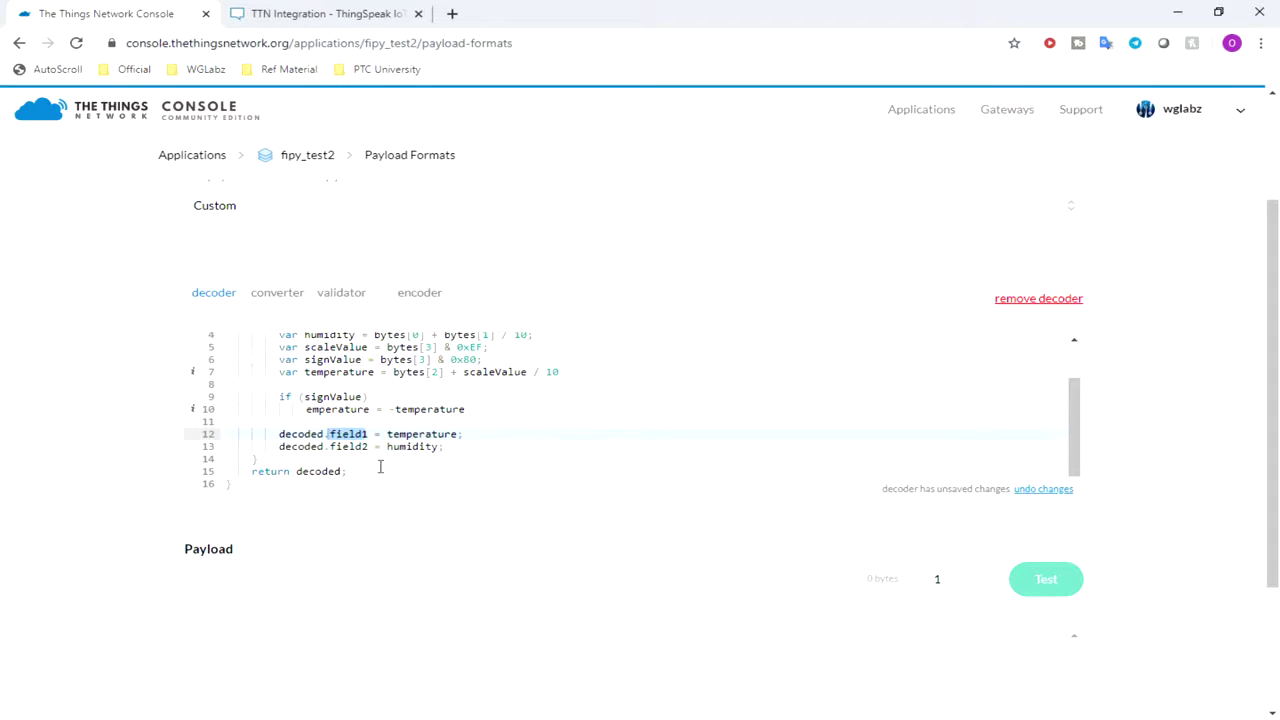
pyautogui.click(352, 482)
pyautogui.moveTo(356, 471); pyautogui.dragTo(180, 474)
pyautogui.scroll(1, 370, 453)
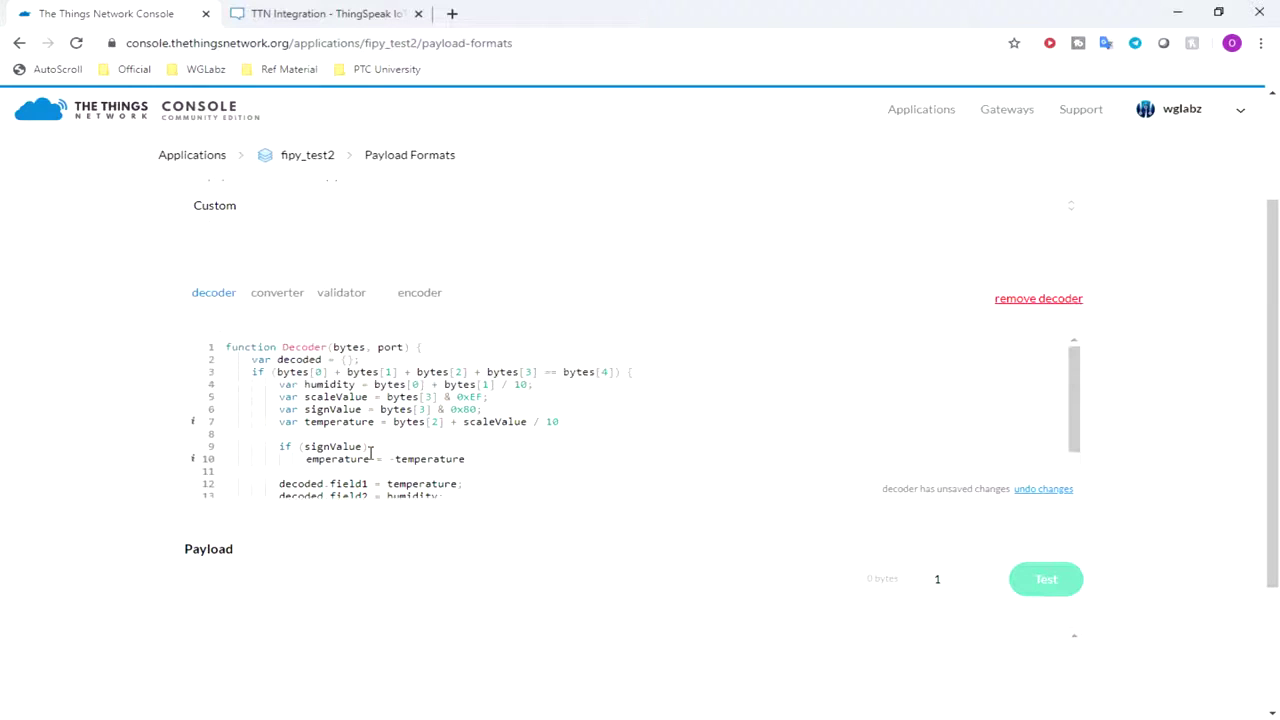
pyautogui.click(654, 374)
pyautogui.scroll(-1, 354, 449)
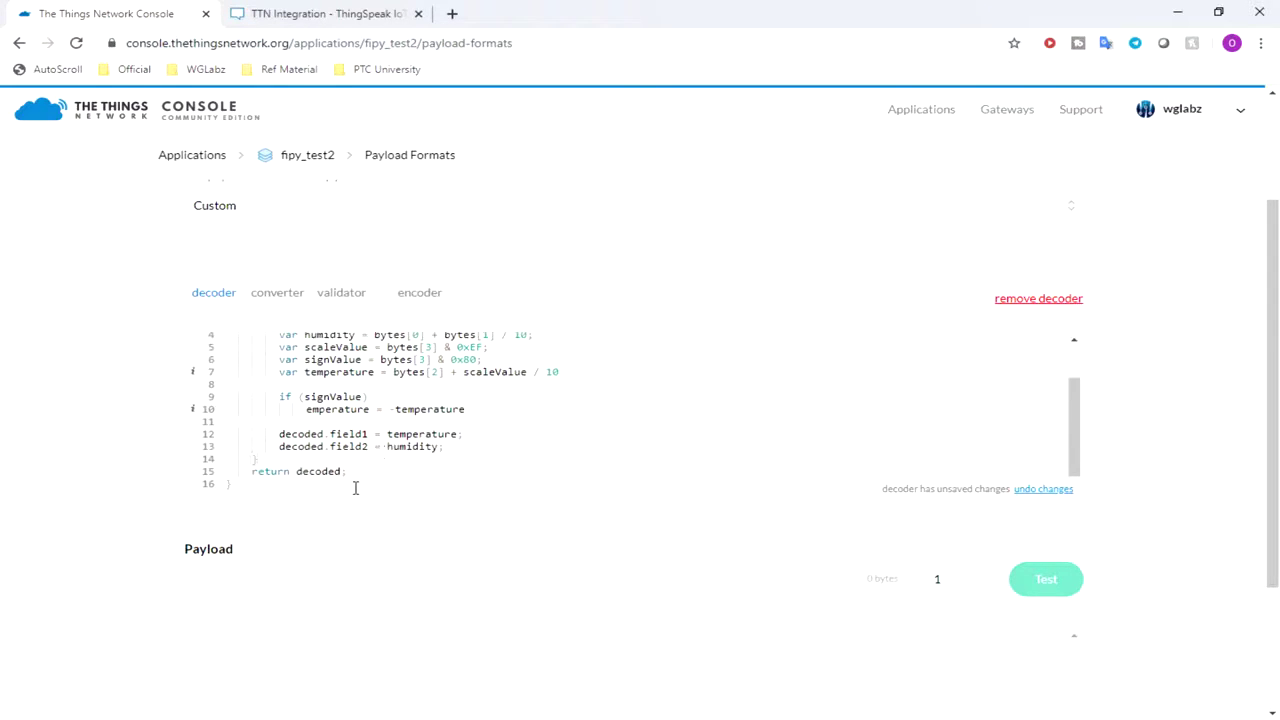
pyautogui.scroll(1, 343, 404)
pyautogui.doubleClick(300, 359)
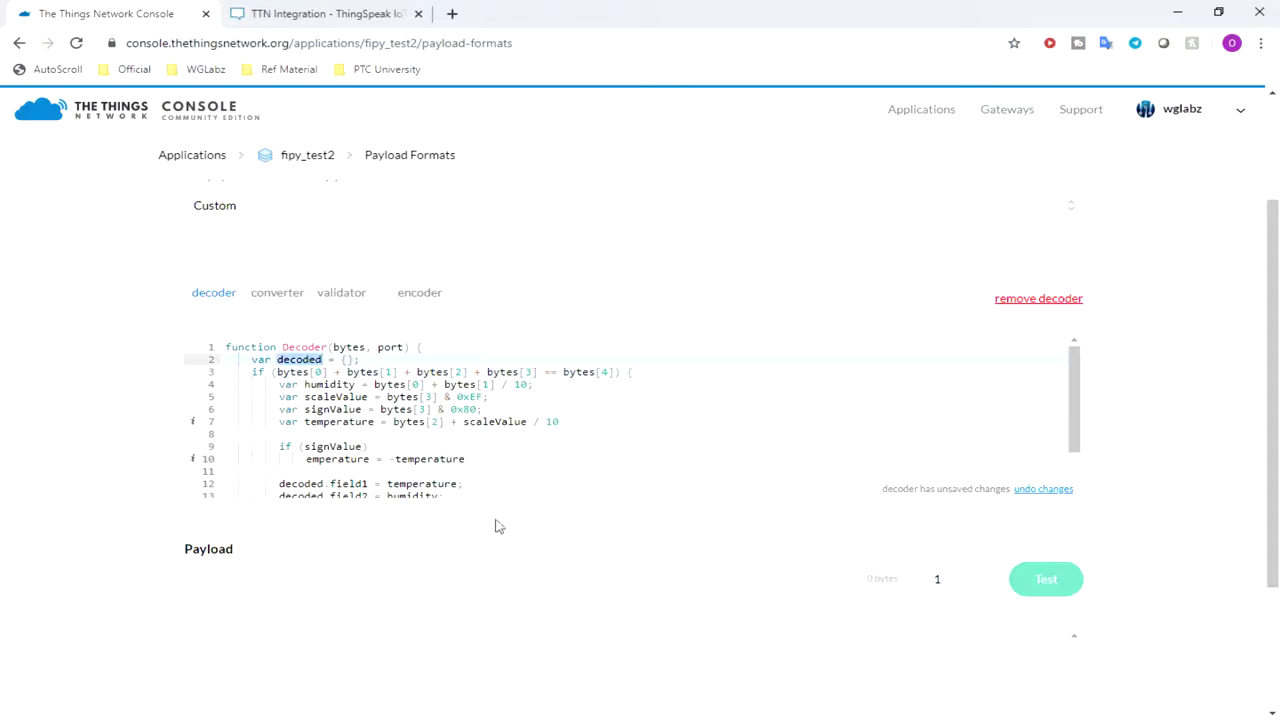
pyautogui.scroll(-1, 346, 463)
pyautogui.scroll(-2, 549, 471)
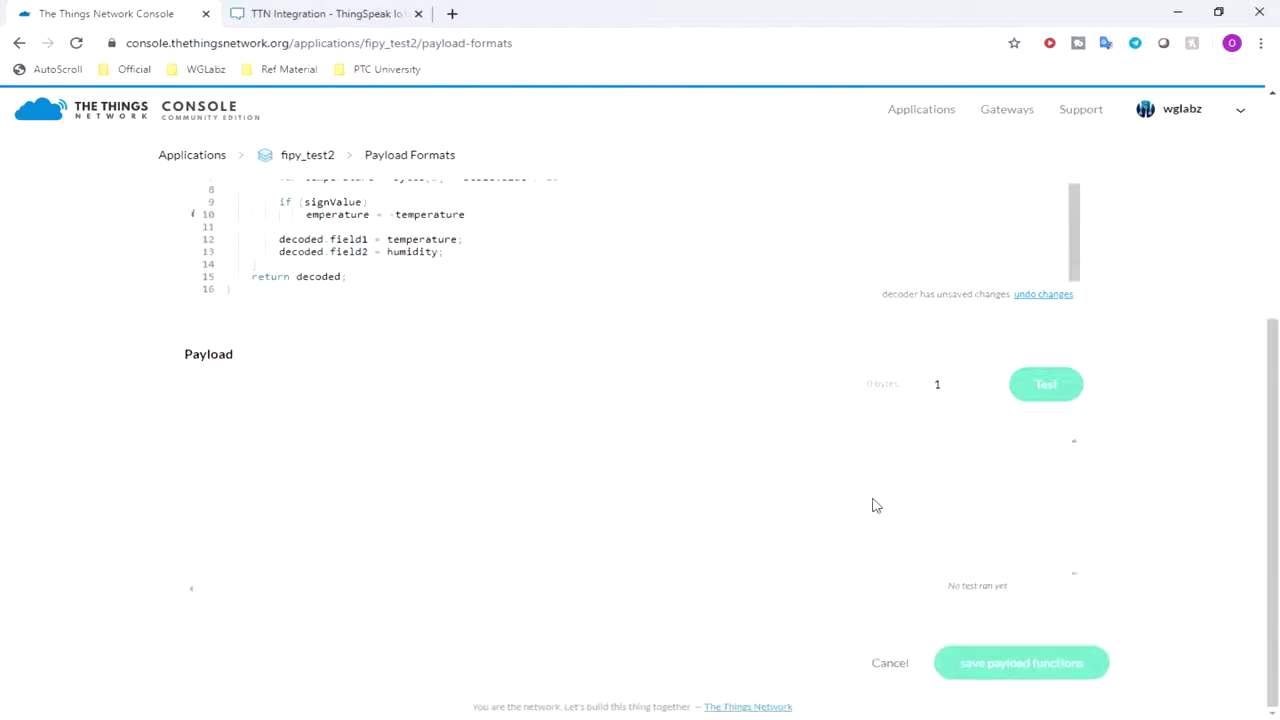
pyautogui.click(1027, 667)
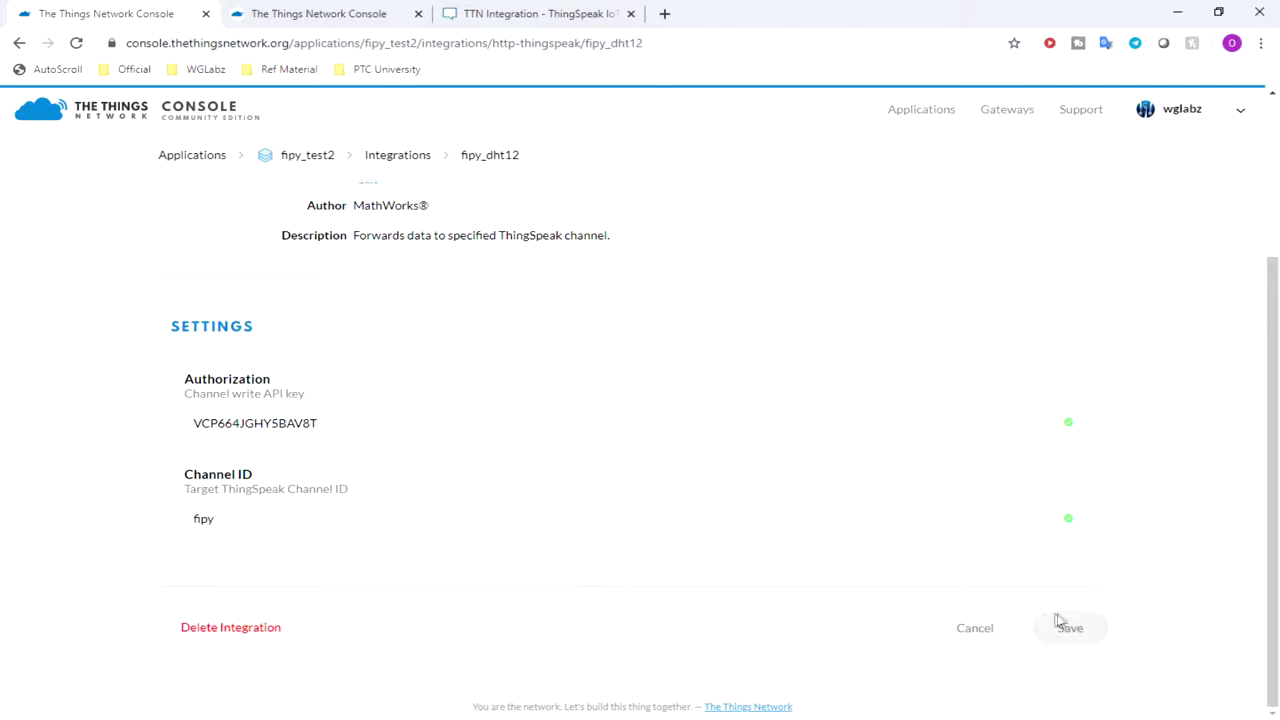
# Replace the ThingSpeak integration's Channel ID 'fipy' with the channel's numeric ID and save.
pyautogui.scroll(2, 723, 506)
pyautogui.scroll(-1, 722, 508)
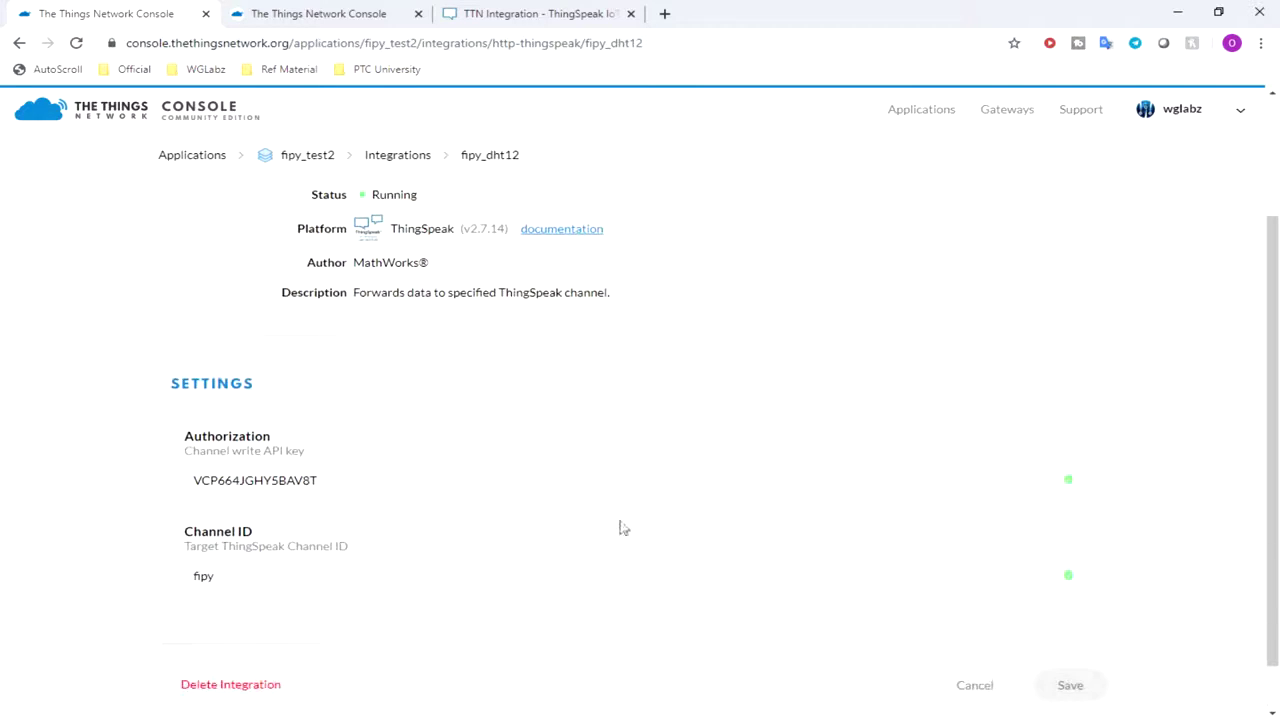
pyautogui.click(260, 578)
pyautogui.press('BackSpace')
pyautogui.press('BackSpace')
pyautogui.press('BackSpace')
pyautogui.press('BackSpace')
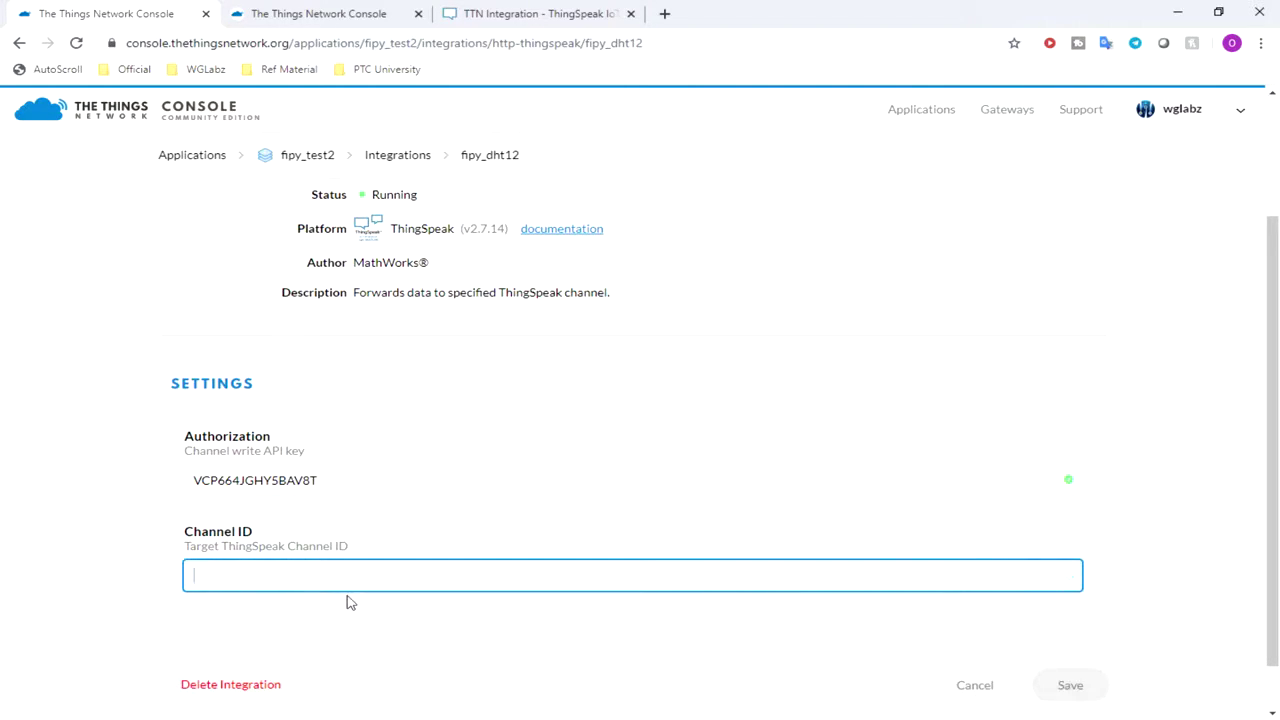
pyautogui.click(530, 14)
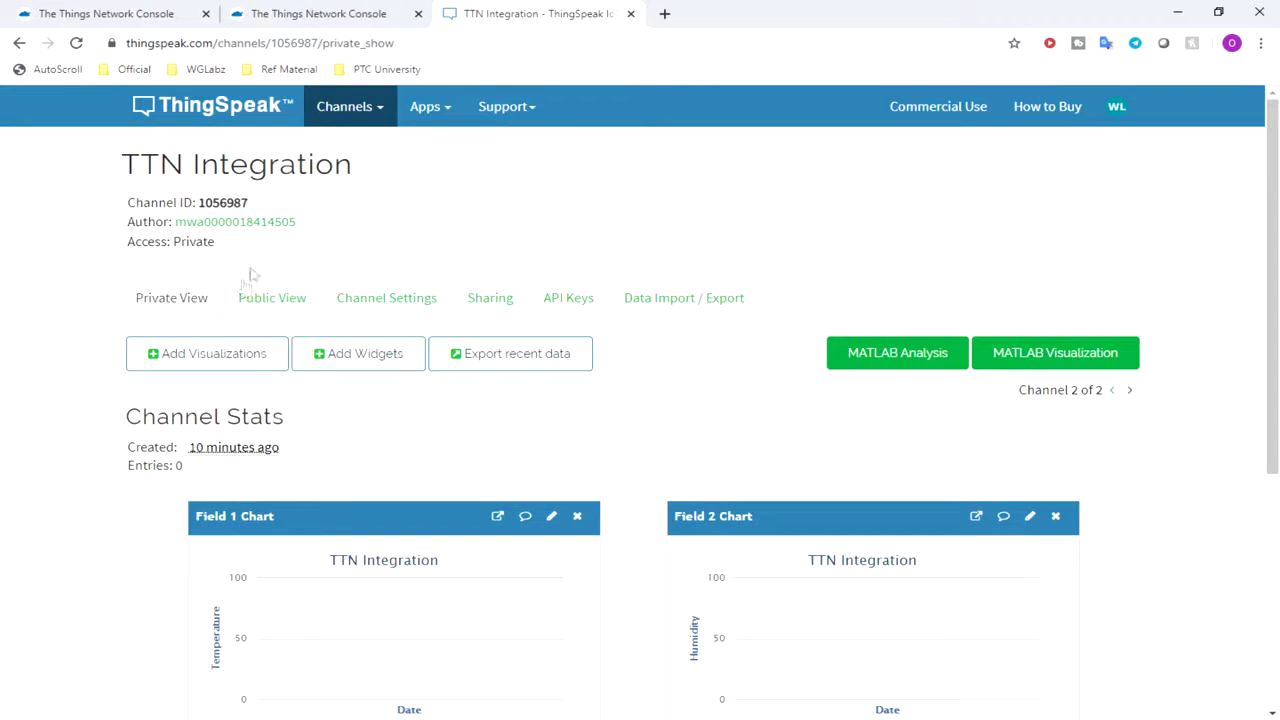
pyautogui.doubleClick(234, 202)
pyautogui.hotkey('ctrl', 'c')
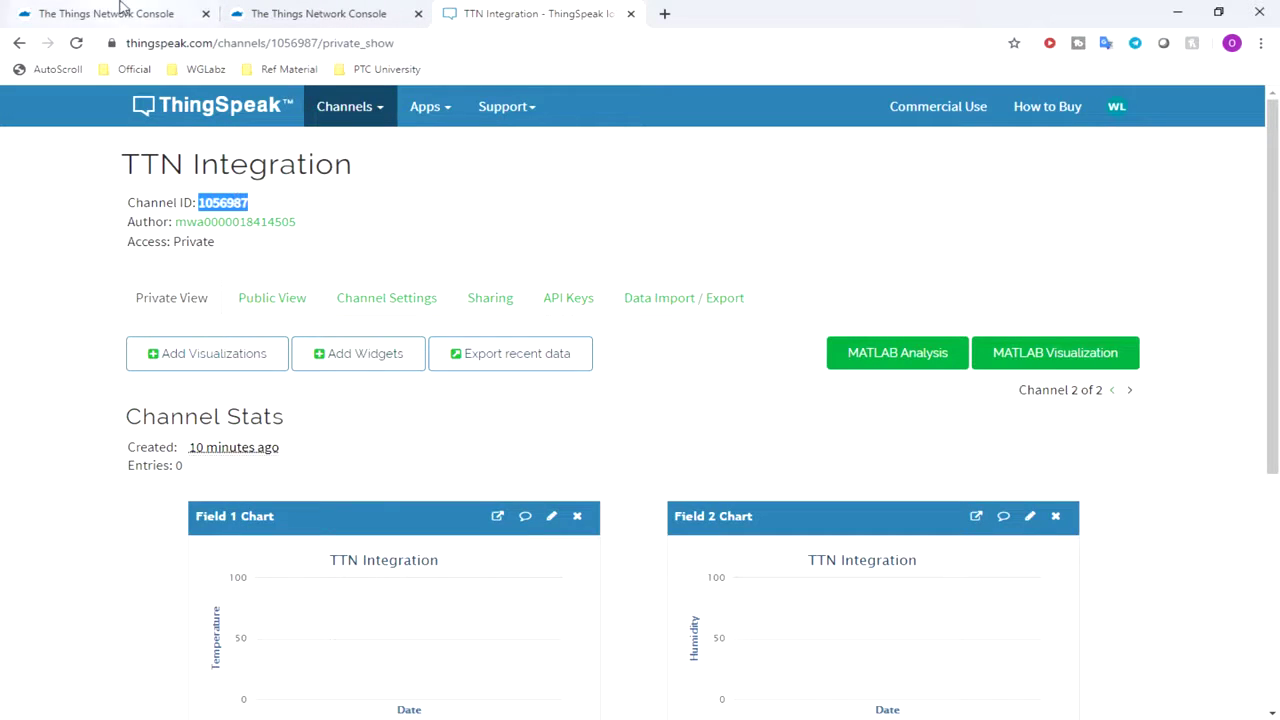
pyautogui.click(120, 12)
pyautogui.hotkey('ctrl', 'v')
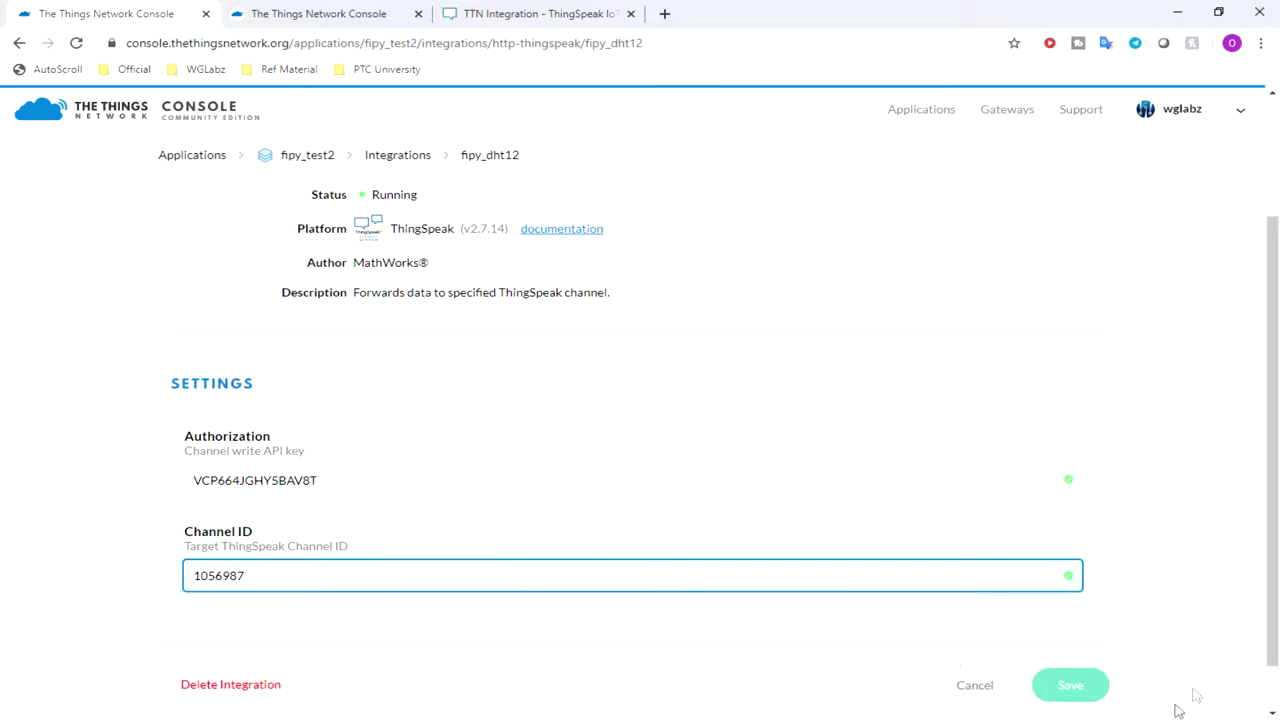
pyautogui.click(1086, 690)
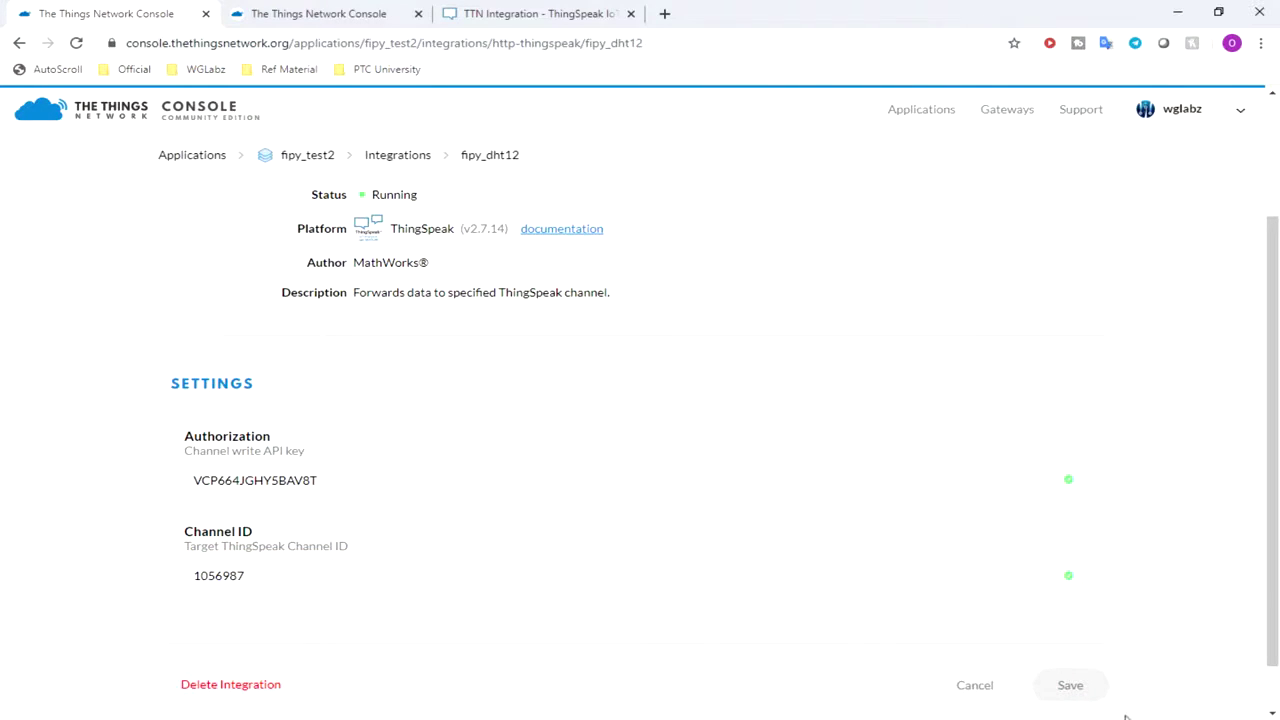
# Check the application's Data page and gateway traffic for uplinks, then return to ThingSpeak.
pyautogui.scroll(2, 640, 505)
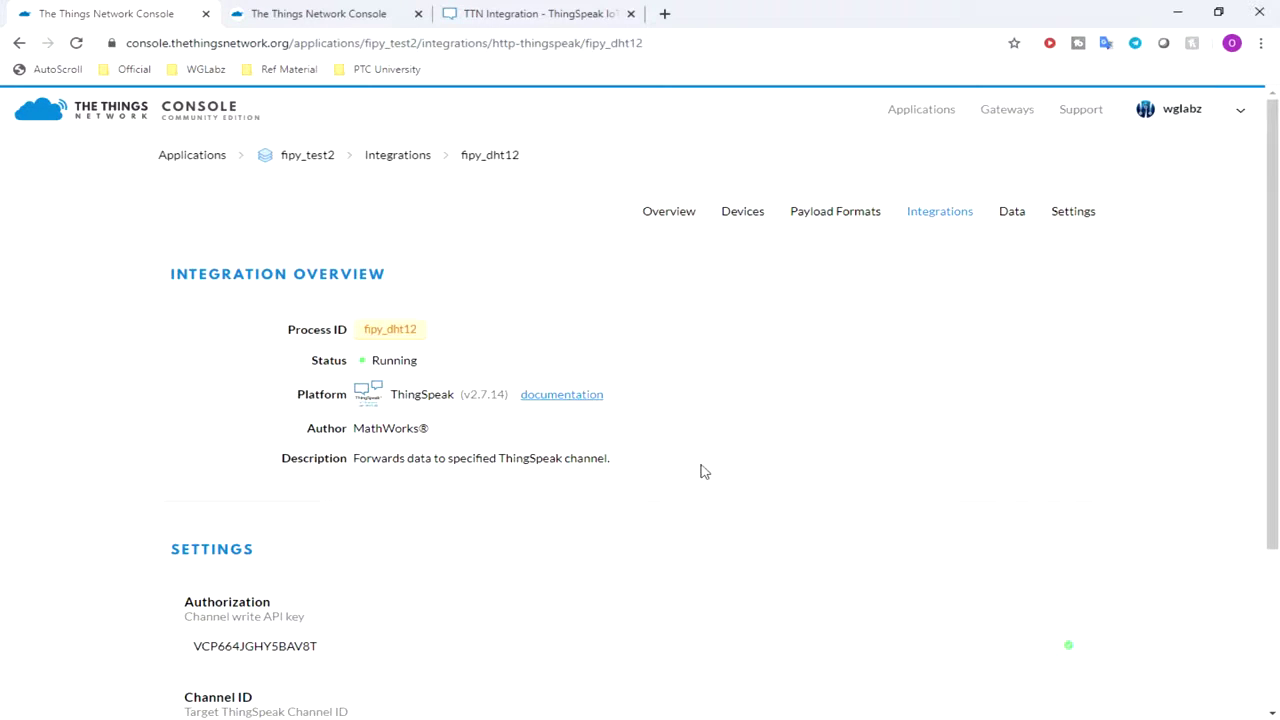
pyautogui.scroll(-3, 1058, 255)
pyautogui.scroll(3, 1060, 264)
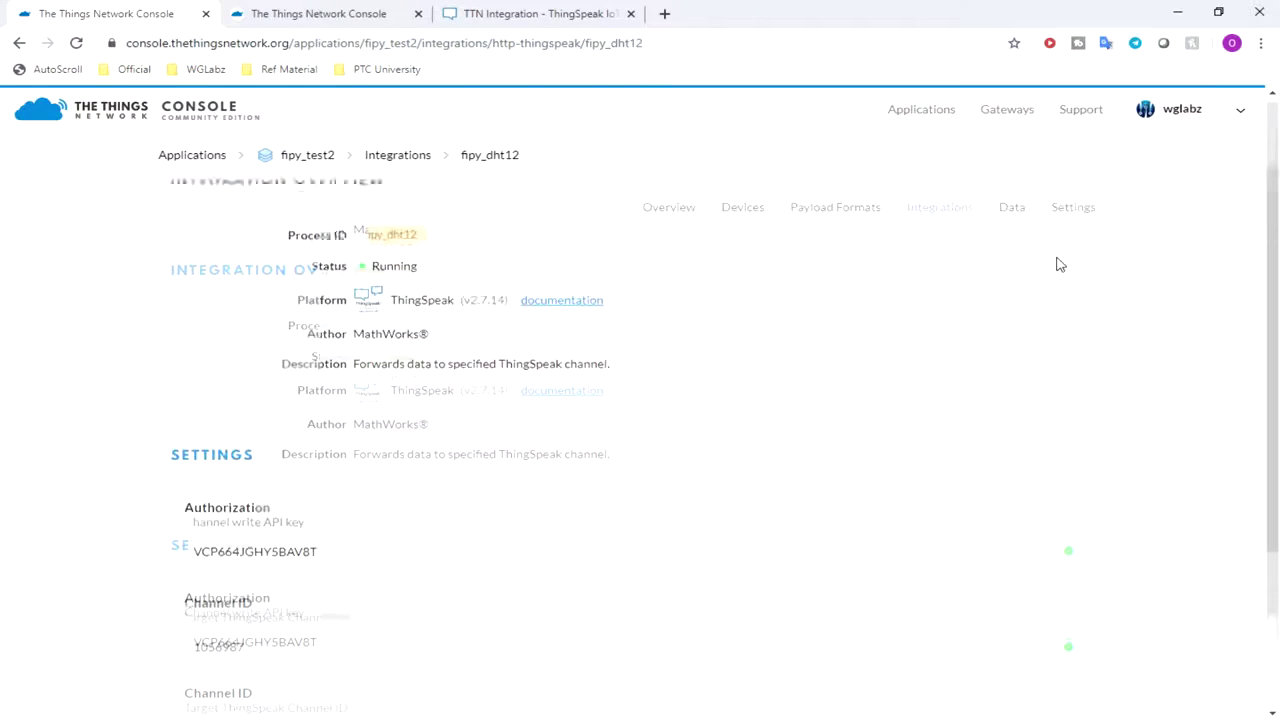
pyautogui.click(1012, 212)
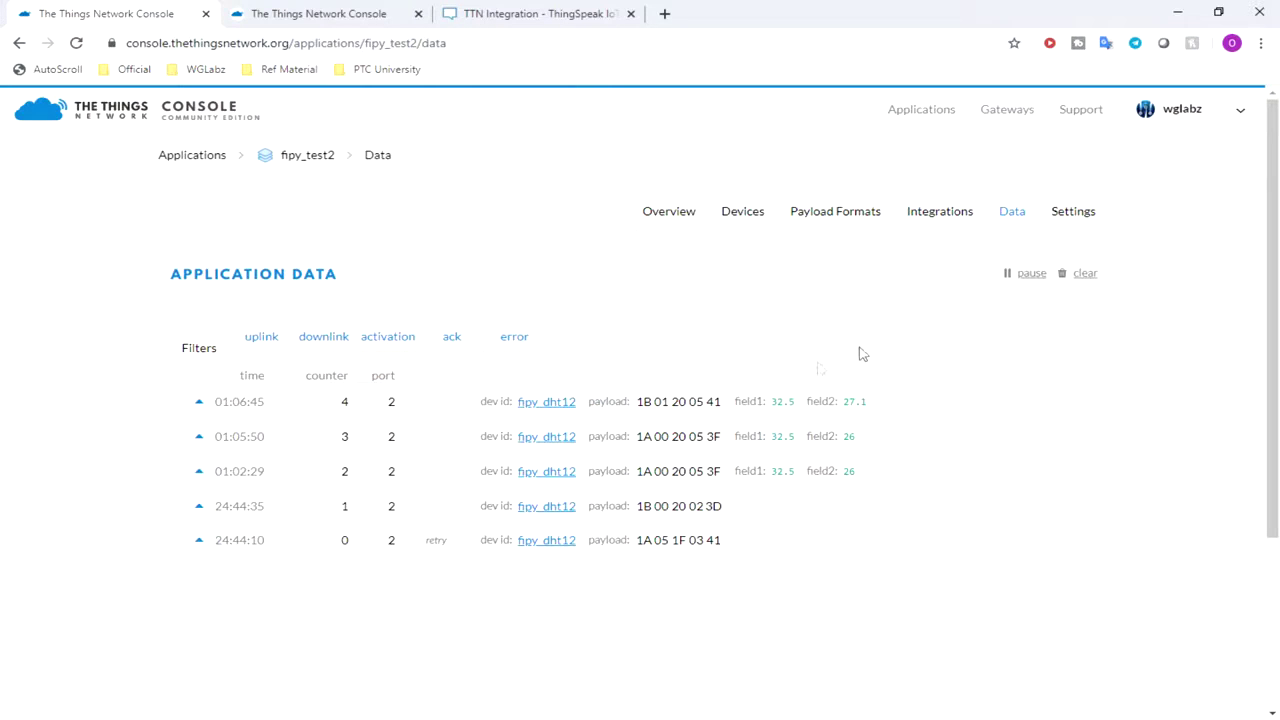
pyautogui.click(326, 24)
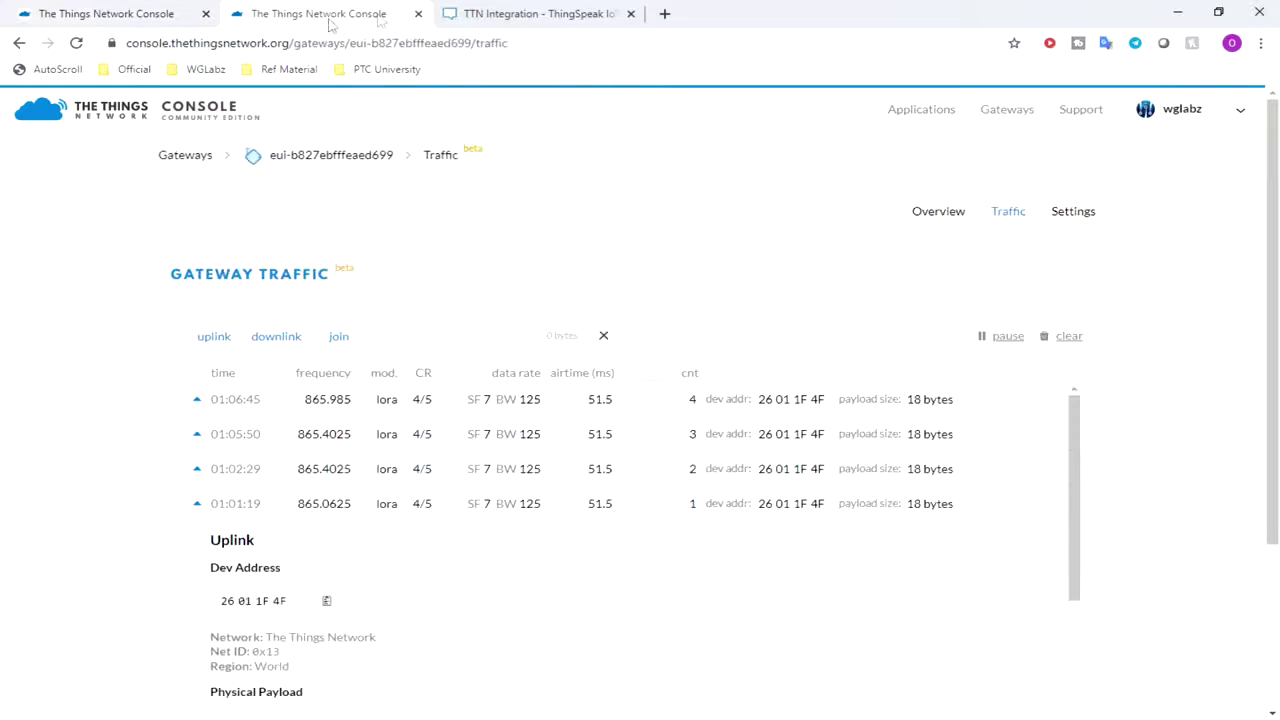
pyautogui.click(537, 18)
pyautogui.scroll(-1, 752, 248)
# Reload the TTN Integration channel and inspect the Temperature 32.5 point on the chart.
pyautogui.scroll(-2, 750, 246)
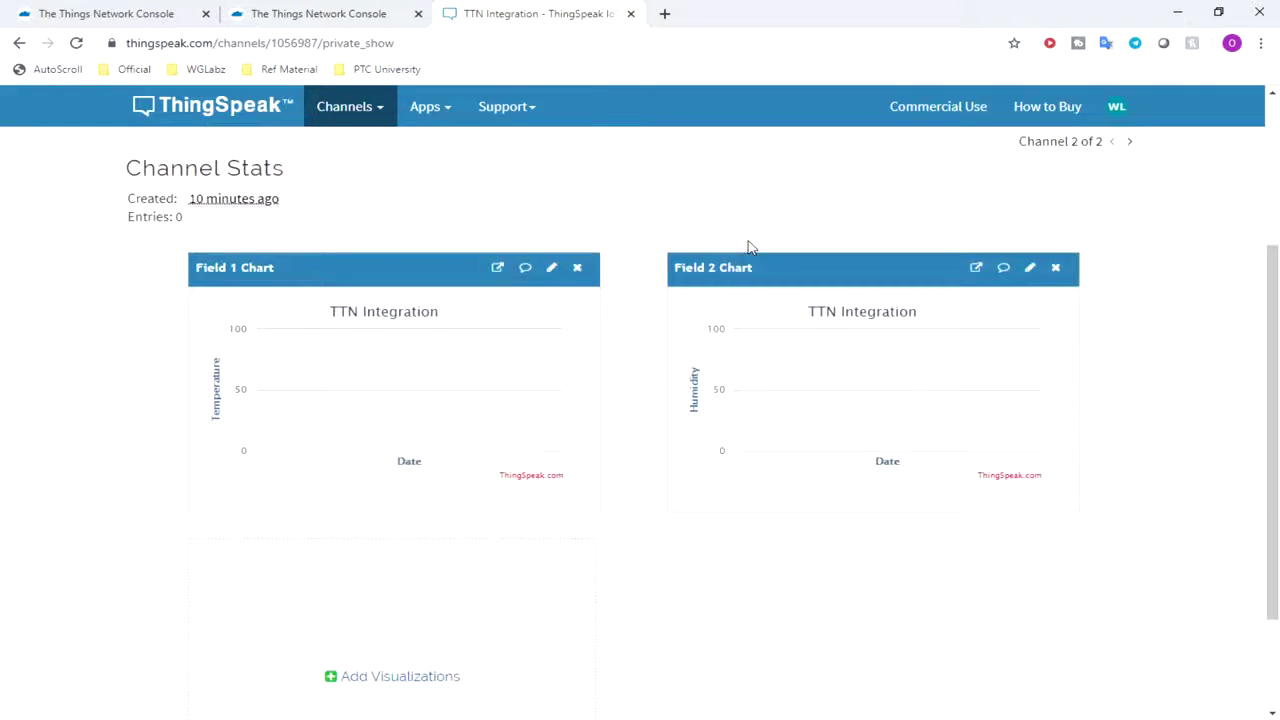
pyautogui.scroll(3, 251, 209)
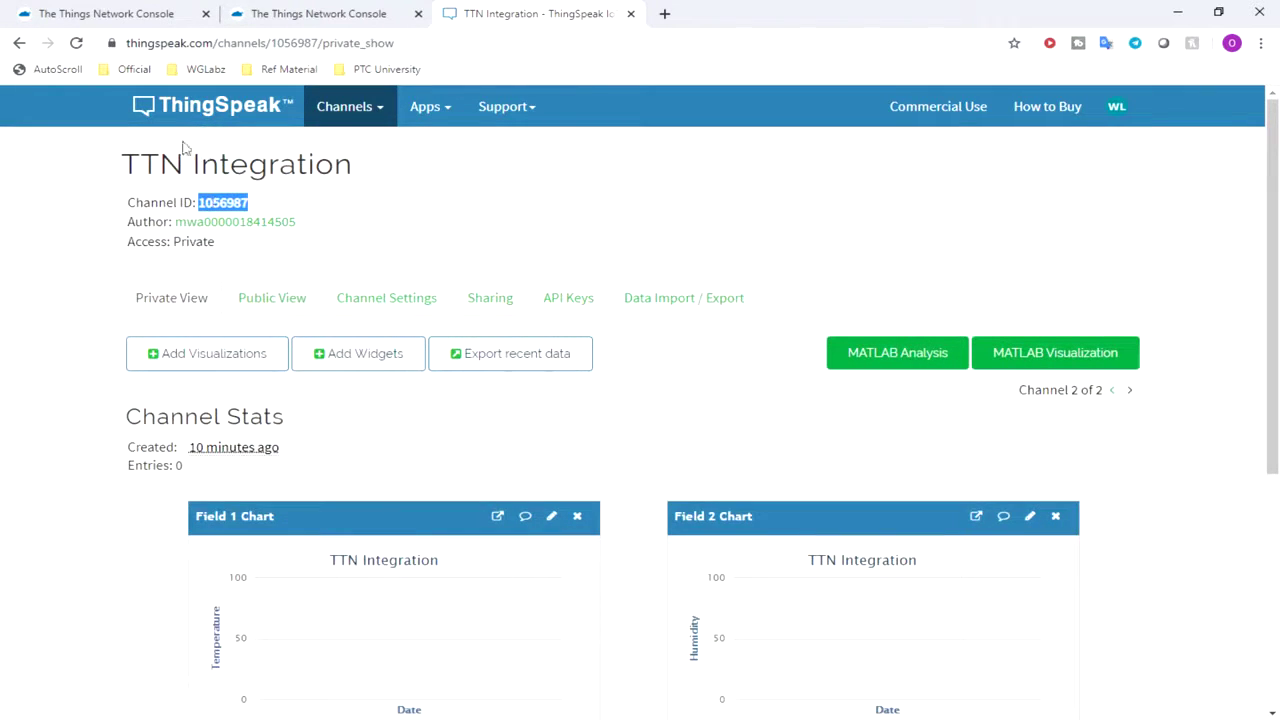
pyautogui.click(78, 44)
pyautogui.scroll(-3, 560, 322)
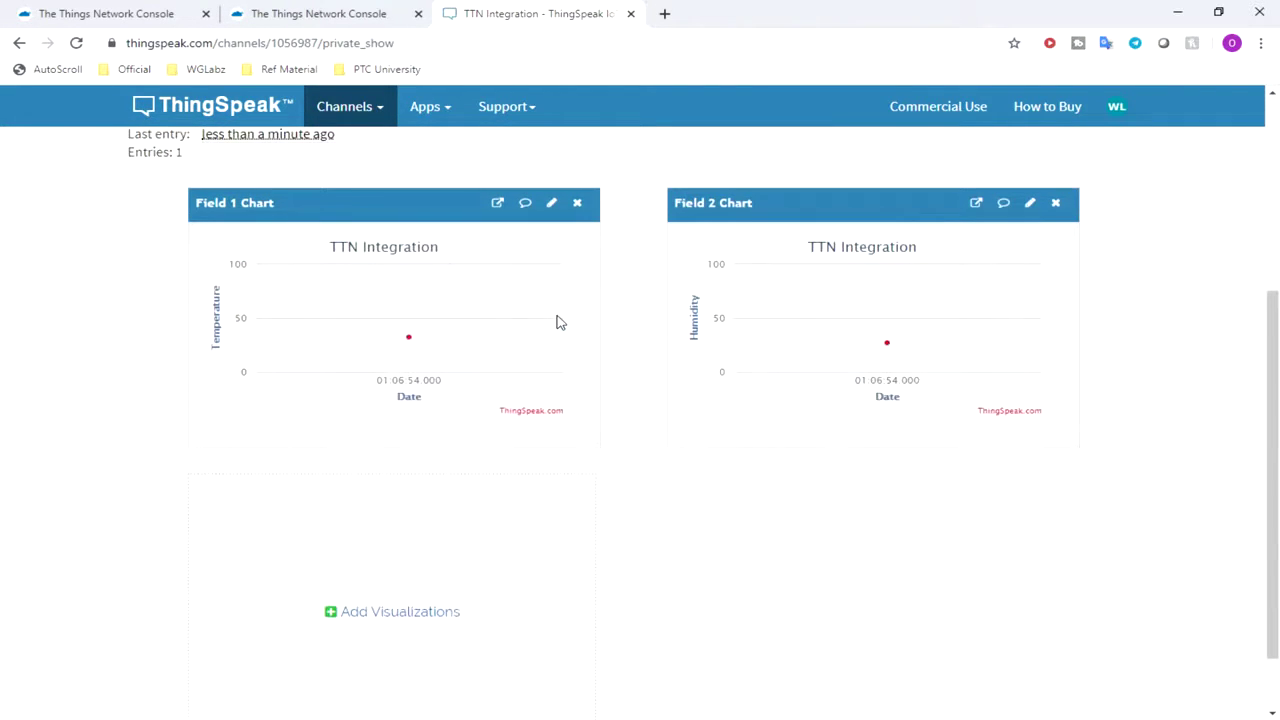
pyautogui.moveTo(416, 345)
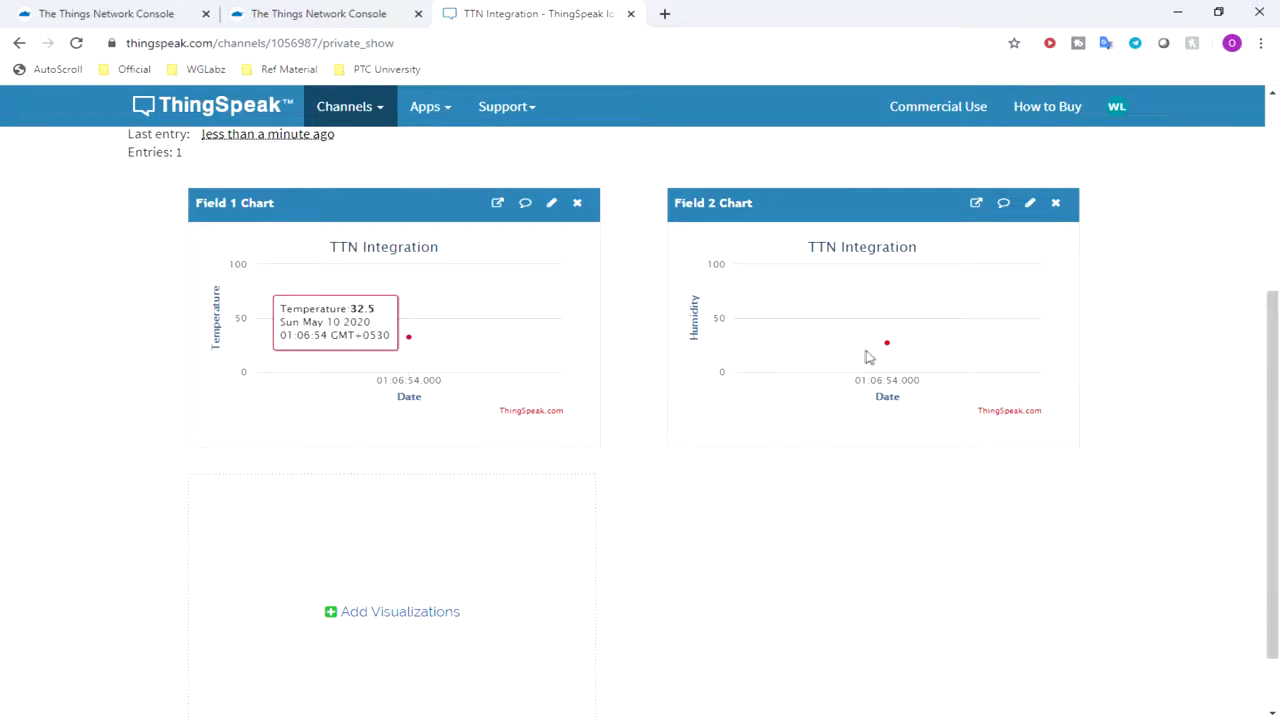
# Compare with the TTN application data, then review the Field 1 and Field 2 charts again.
pyautogui.hotkey('ctrl', '1')
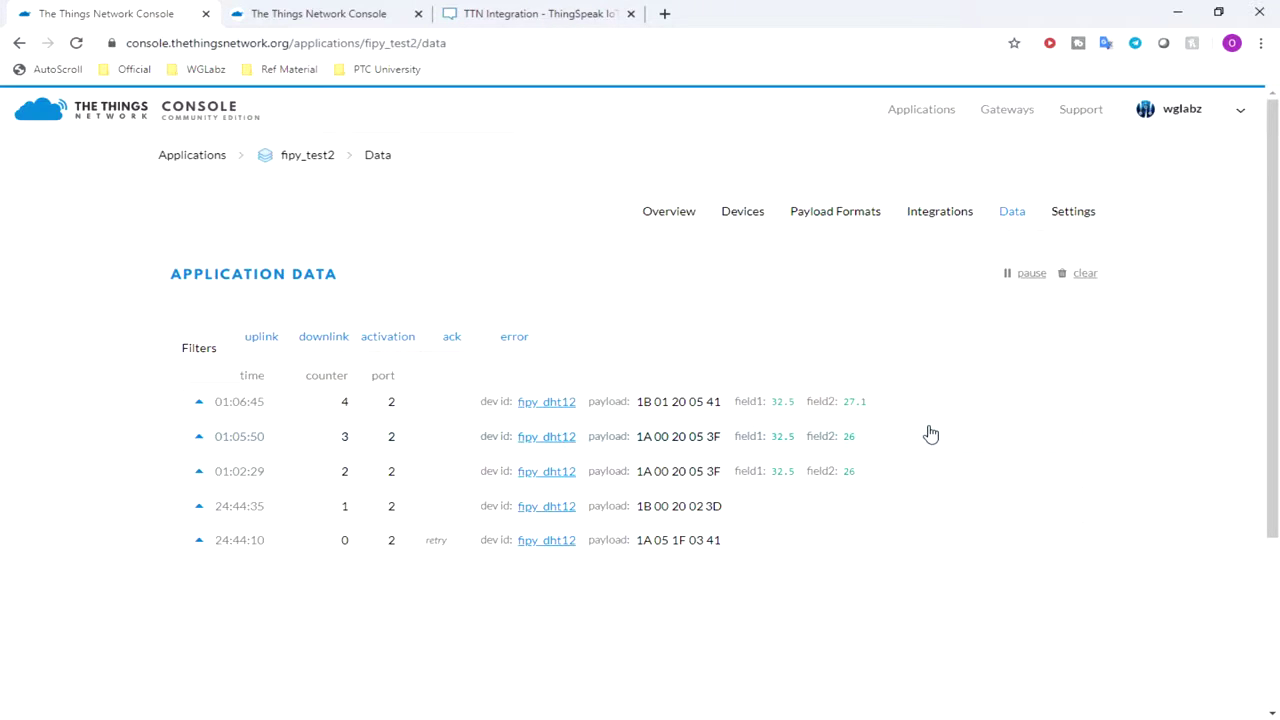
pyautogui.click(523, 14)
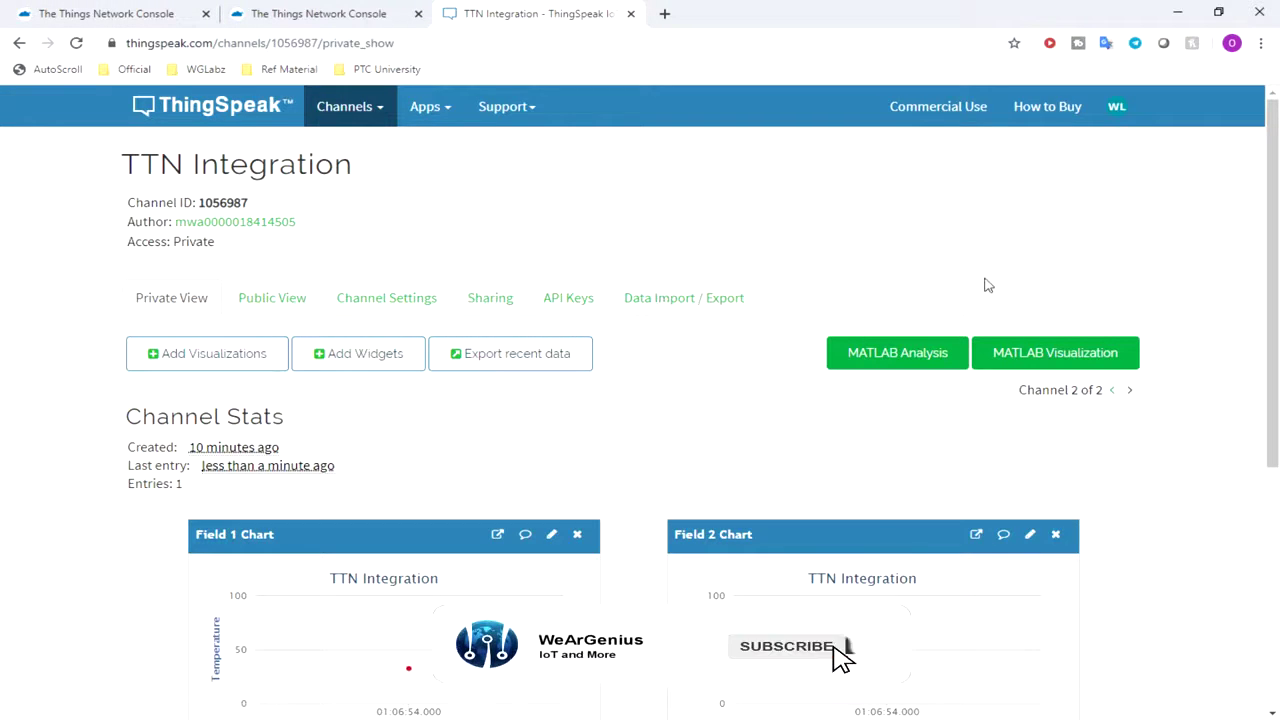
pyautogui.scroll(-2, 985, 285)
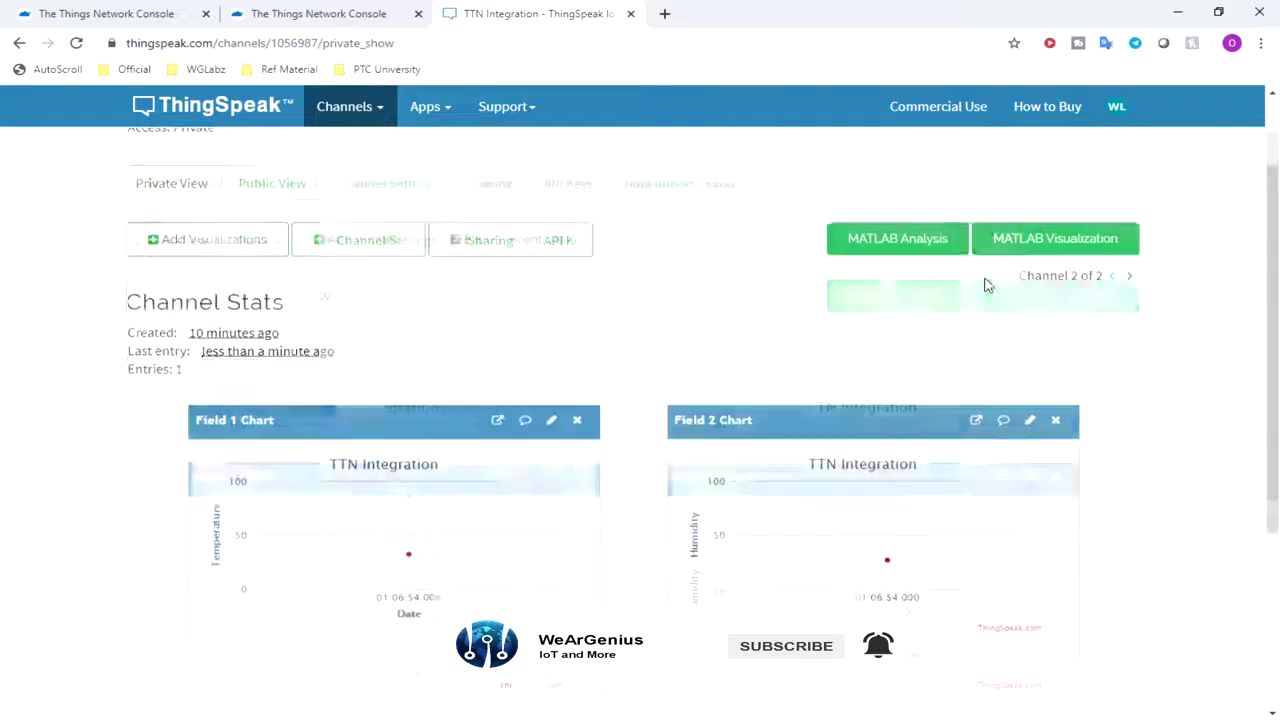